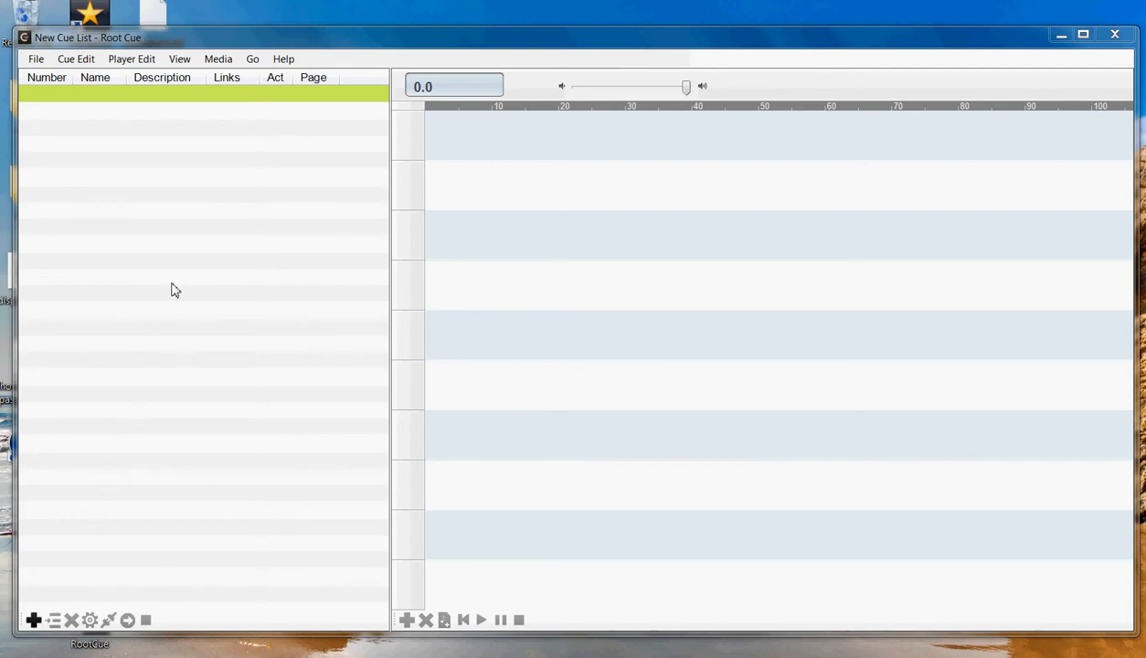
left_click(77, 60)
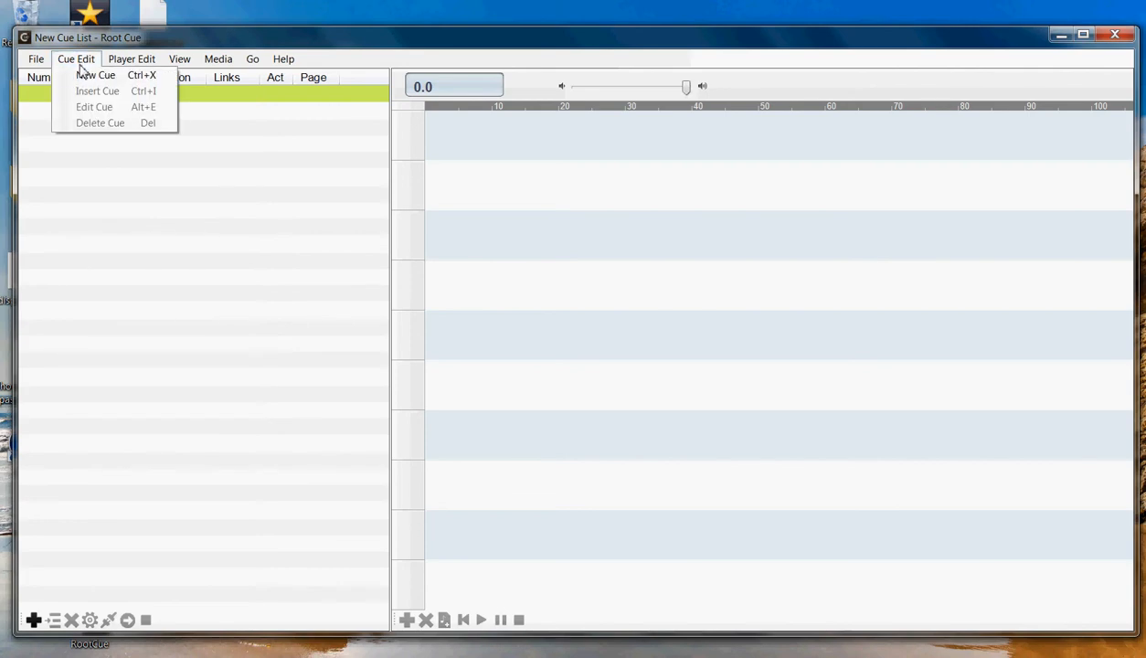
left_click(89, 77)
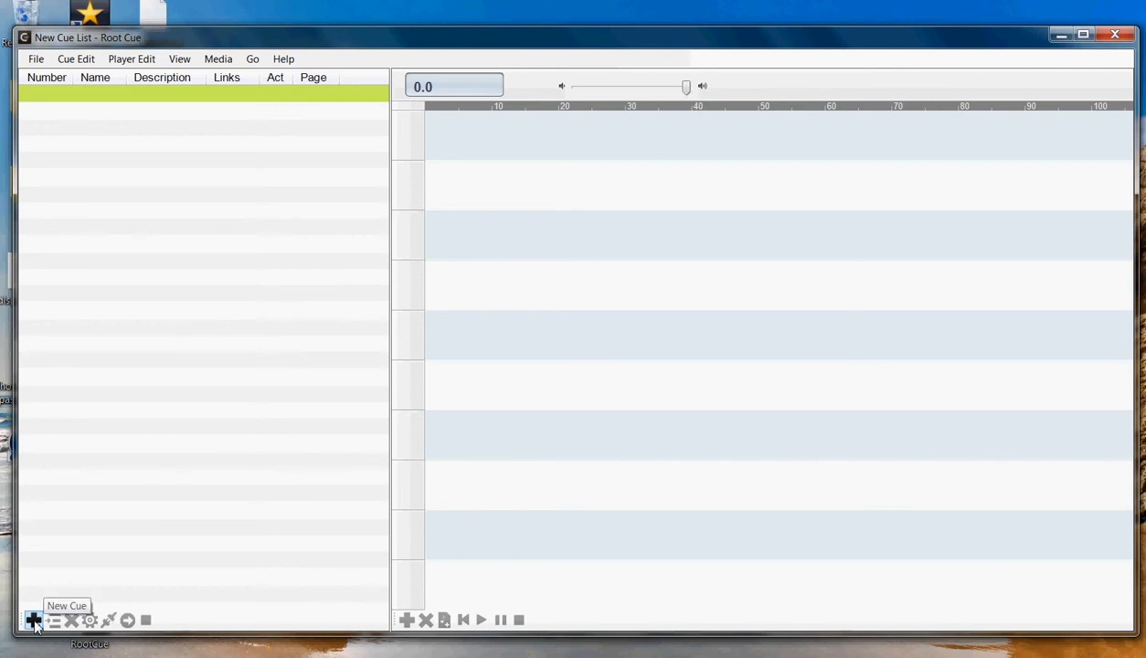
left_click(81, 58)
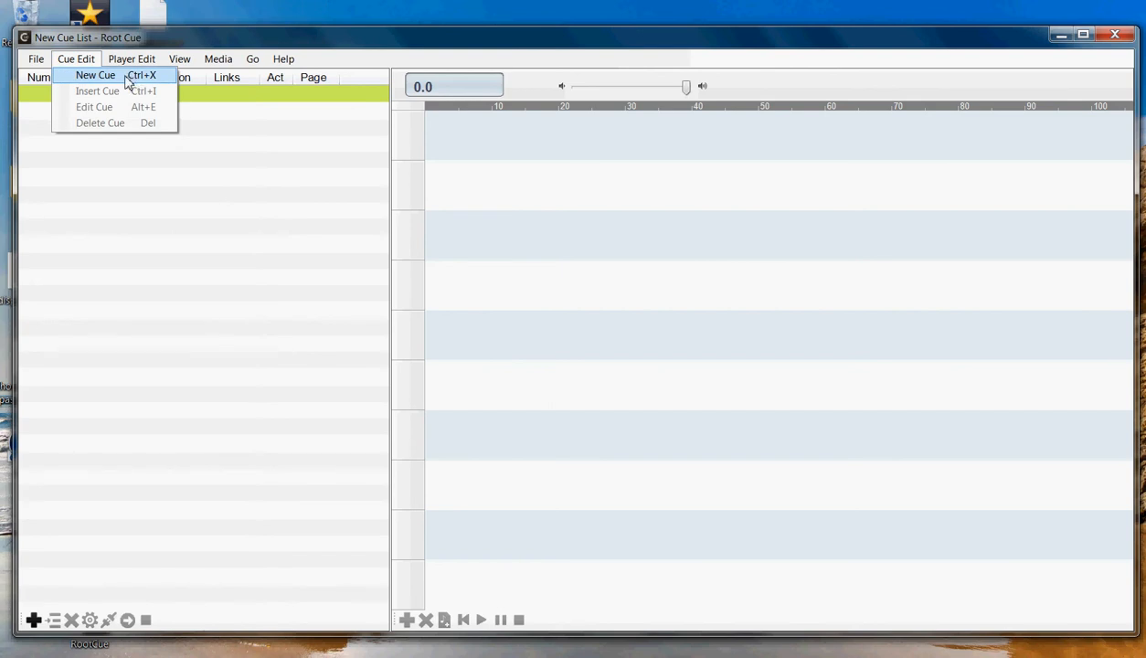
left_click(85, 62)
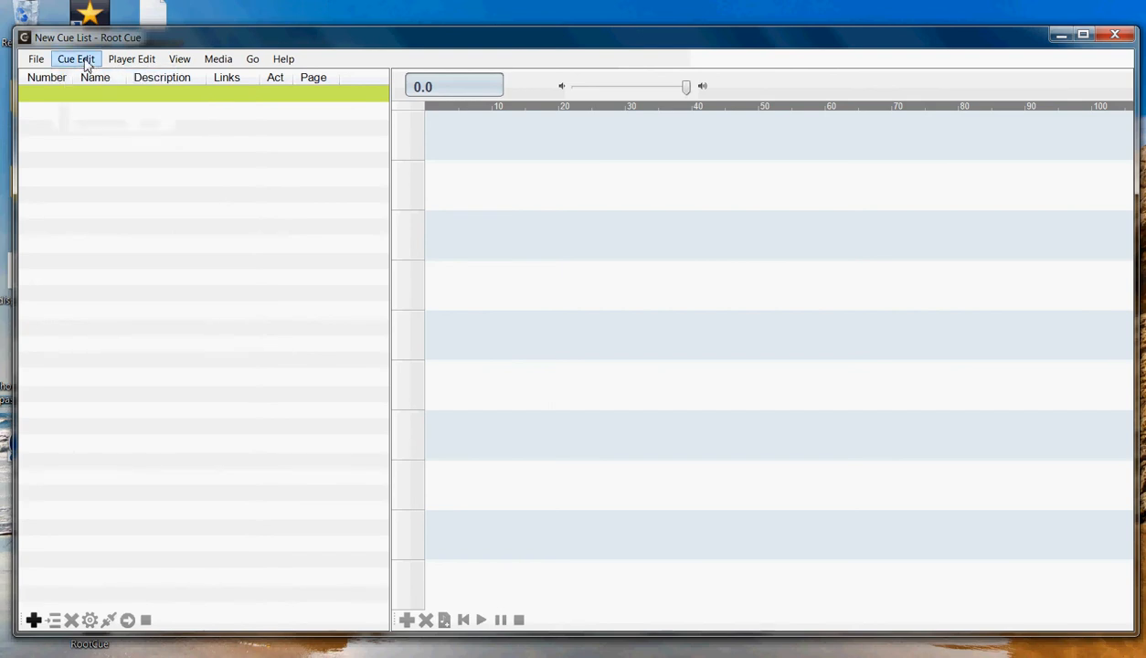
- Start a new cue 1 named "Introduction" with the description "Macbeth enters"
left_click(33, 621)
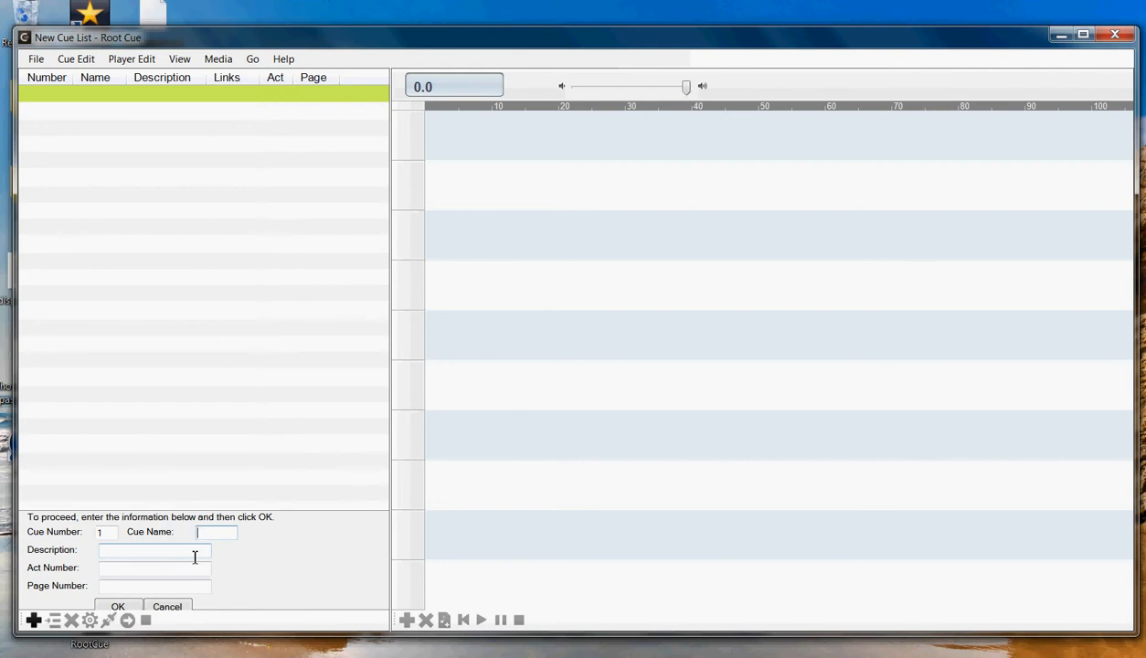
left_click(234, 533)
type("Introdu")
type("ction")
type("Macbeth")
type(" enters")
- Set the new cue's act number to 1 and page number to 5, and add it to the cue list
left_click(153, 567)
type("1")
left_click(154, 585)
right_click(154, 586)
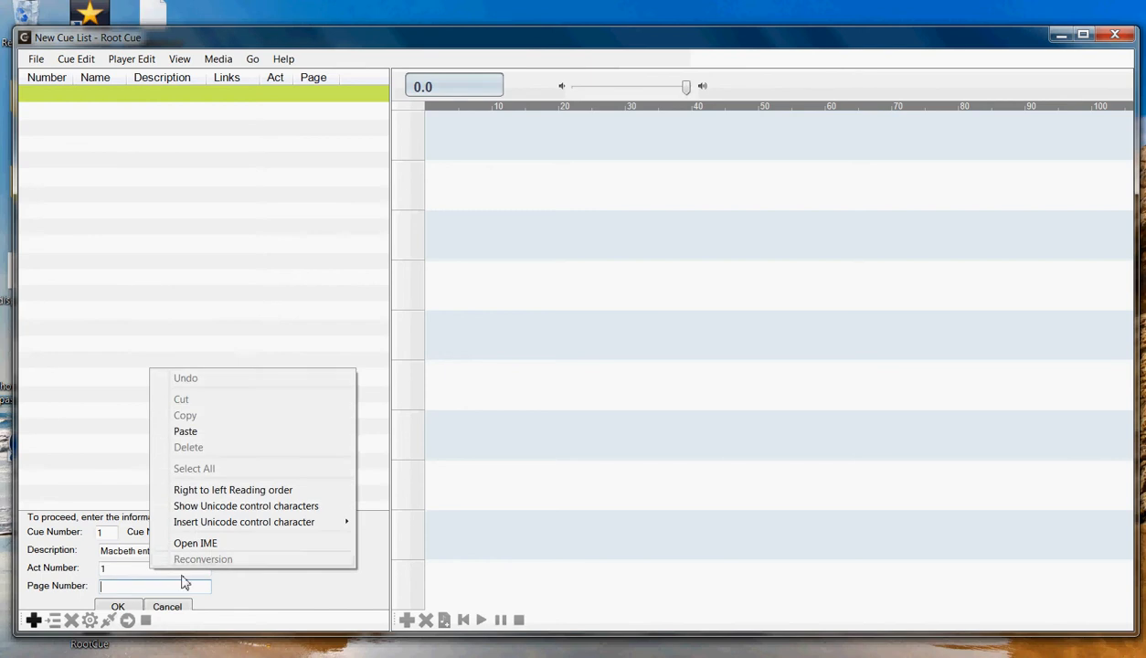
left_click(157, 589)
type("5")
left_click(118, 605)
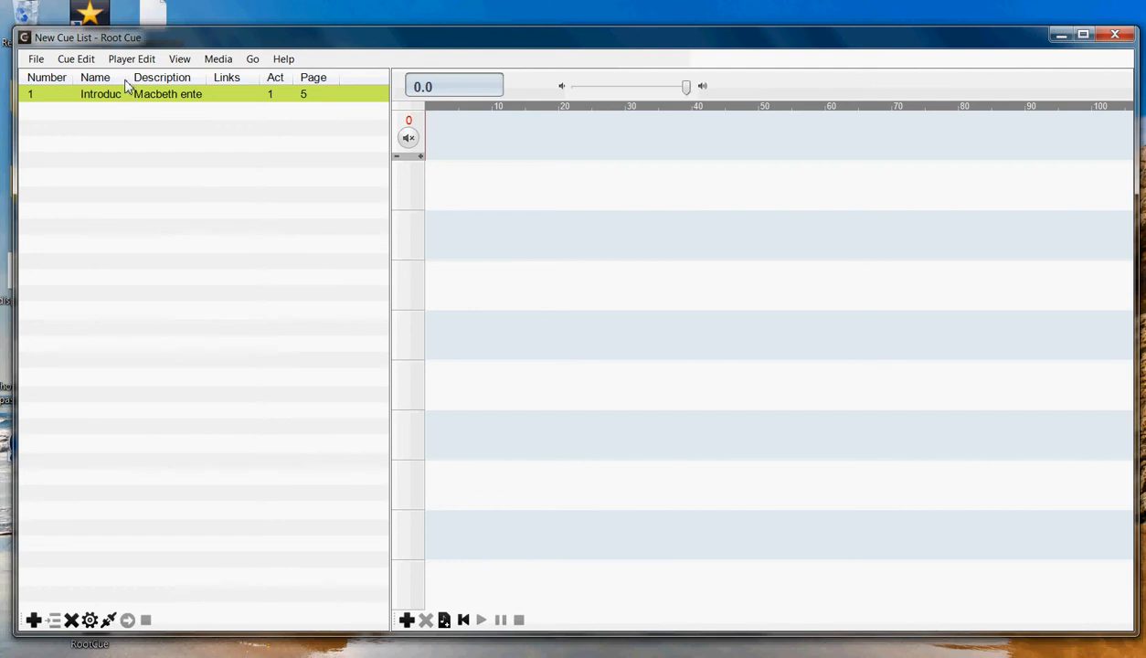
- Widen the cue list's Name and Description columns to fit the full cue text
left_click_drag(128, 79, 150, 81)
left_click_drag(230, 80, 242, 79)
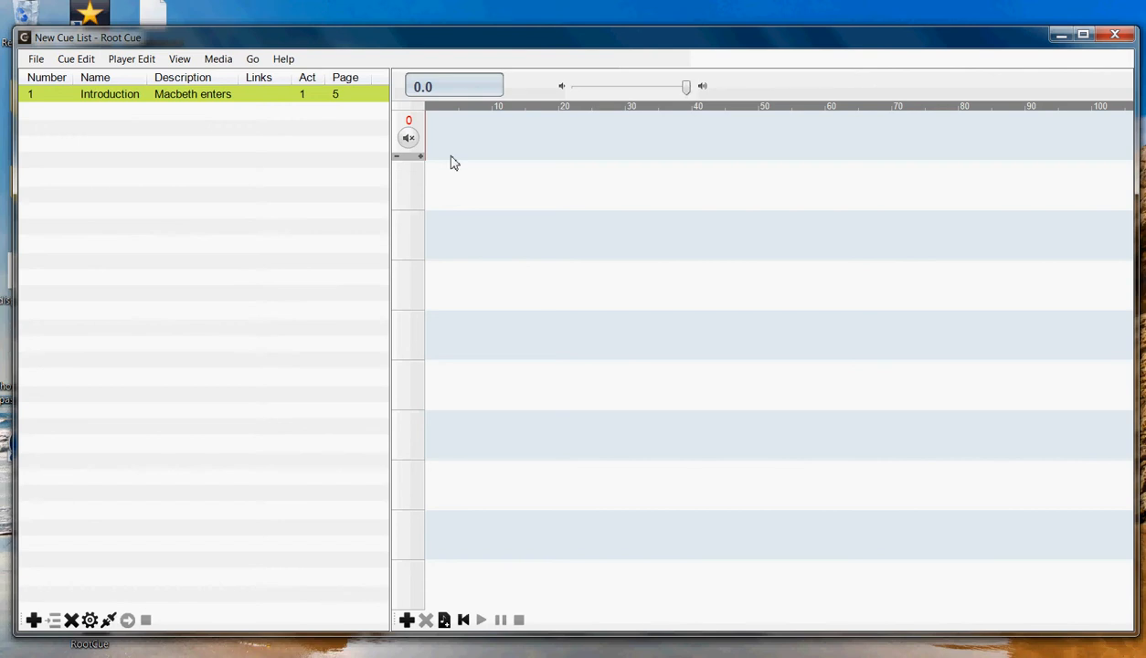
- Load Uptown Girl.mp3 from the music library's Billy Joel folder, An Innocent Man album, into player 0 of the Introduction cue
left_click(444, 620)
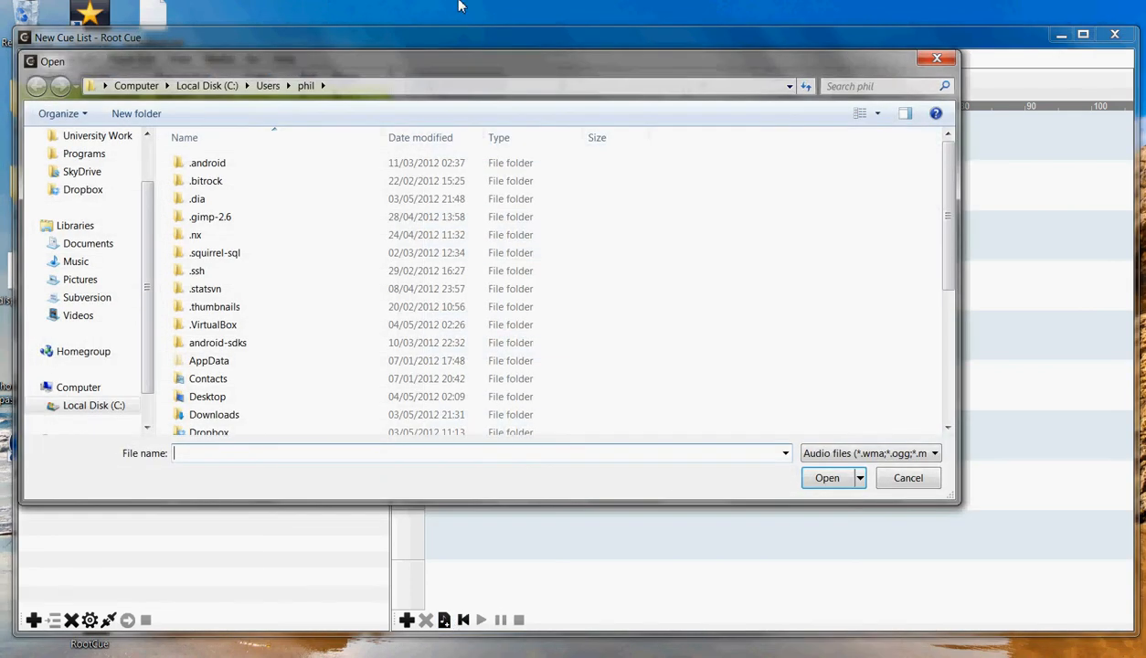
left_click_drag(430, 67, 455, 78)
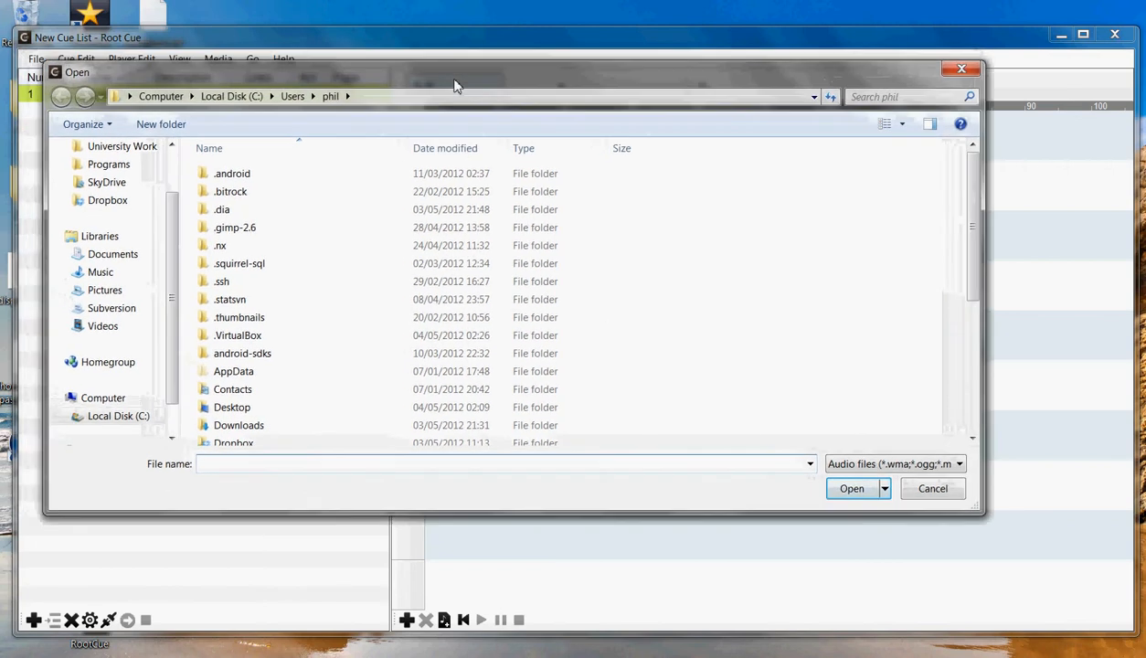
left_click(93, 277)
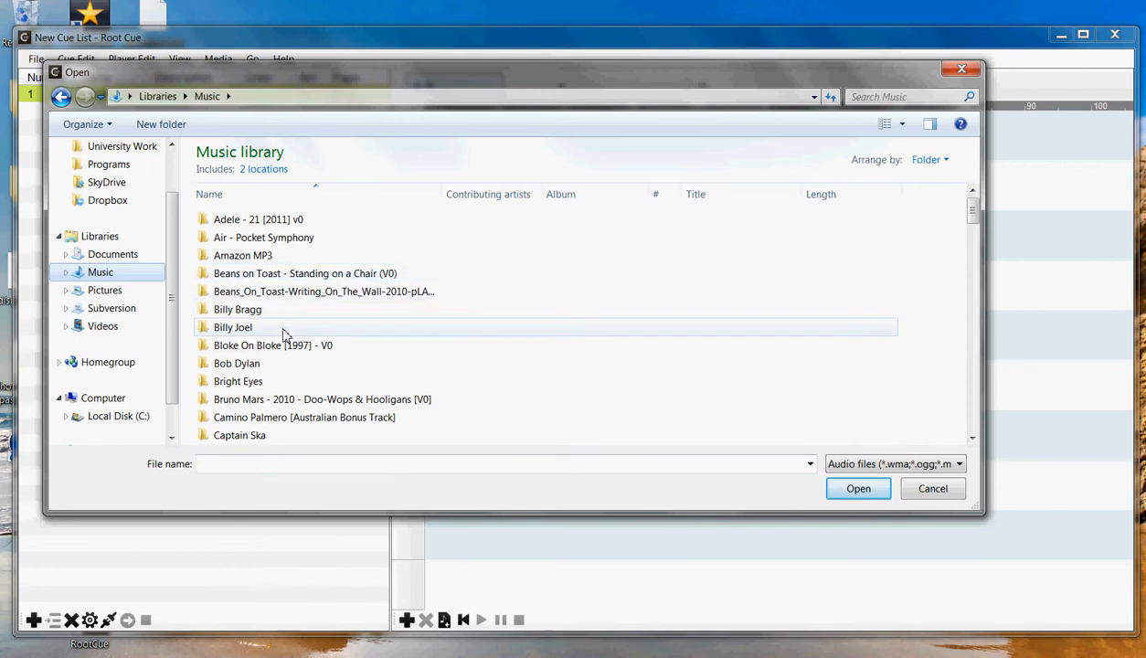
double_click(273, 331)
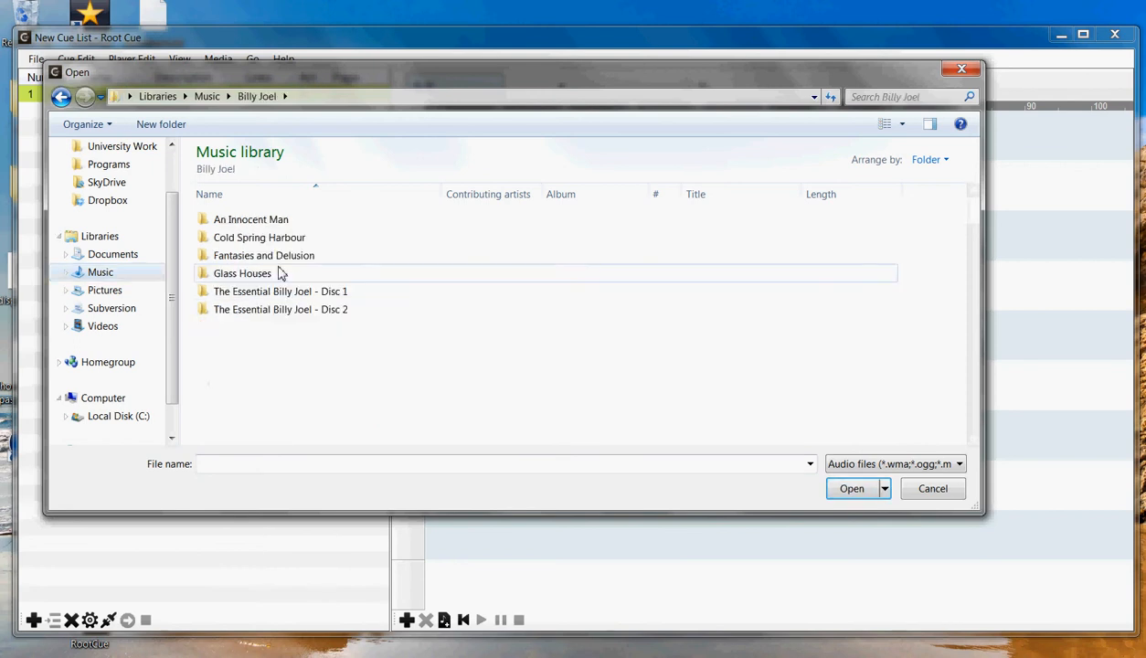
double_click(279, 221)
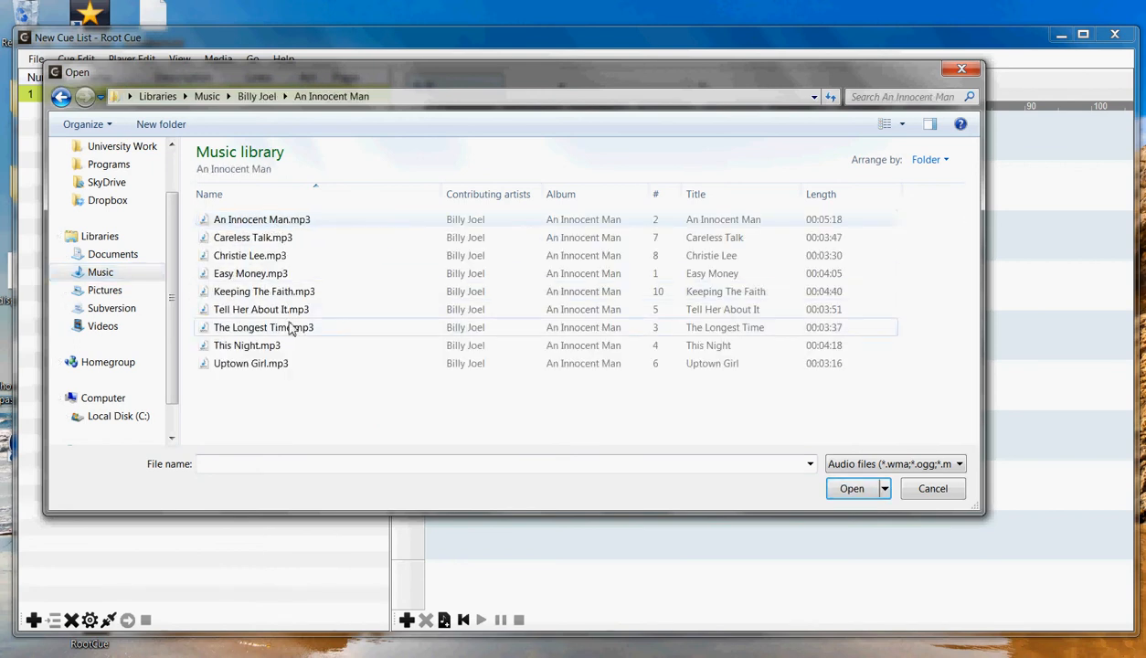
double_click(274, 364)
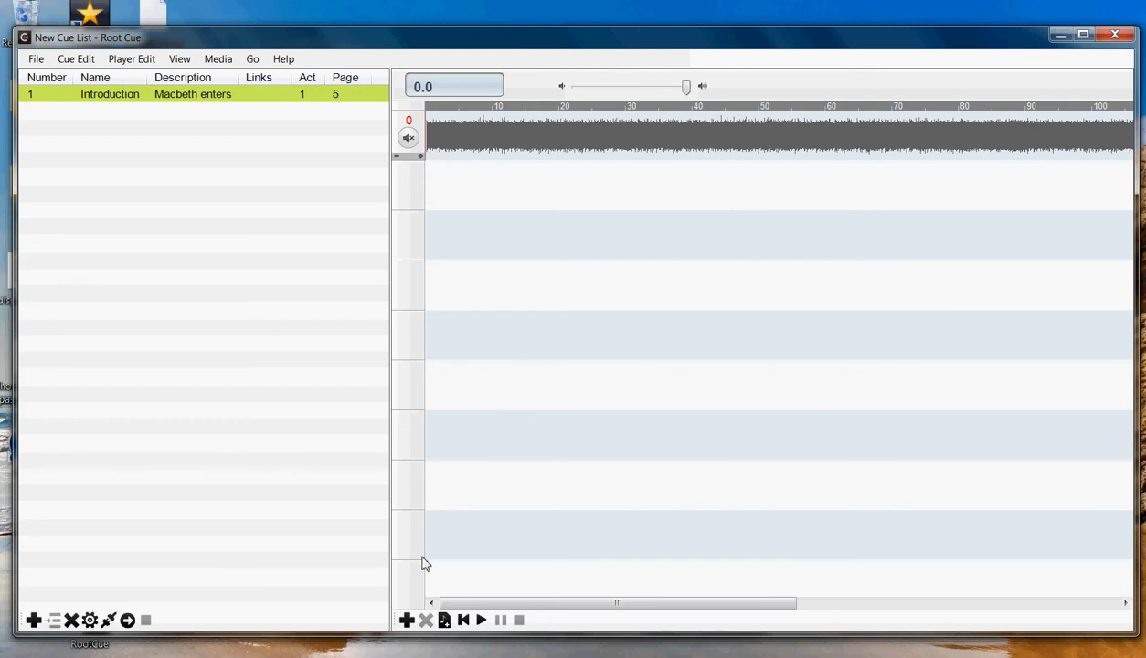
- Add two more empty players to the Introduction cue
left_click(150, 62)
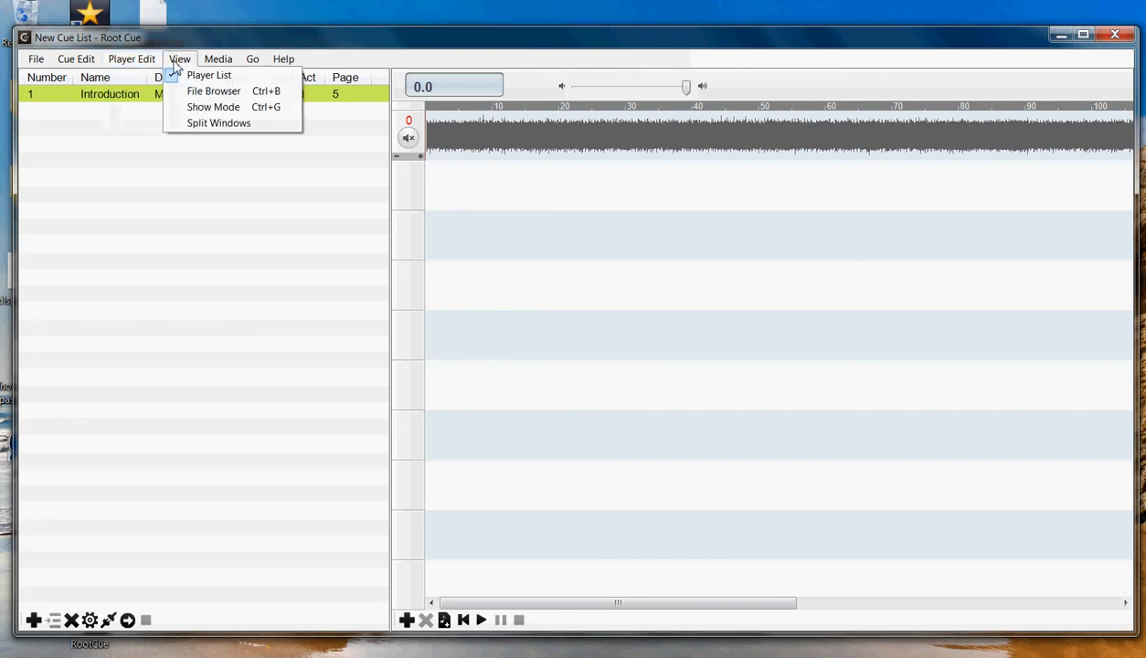
left_click(192, 48)
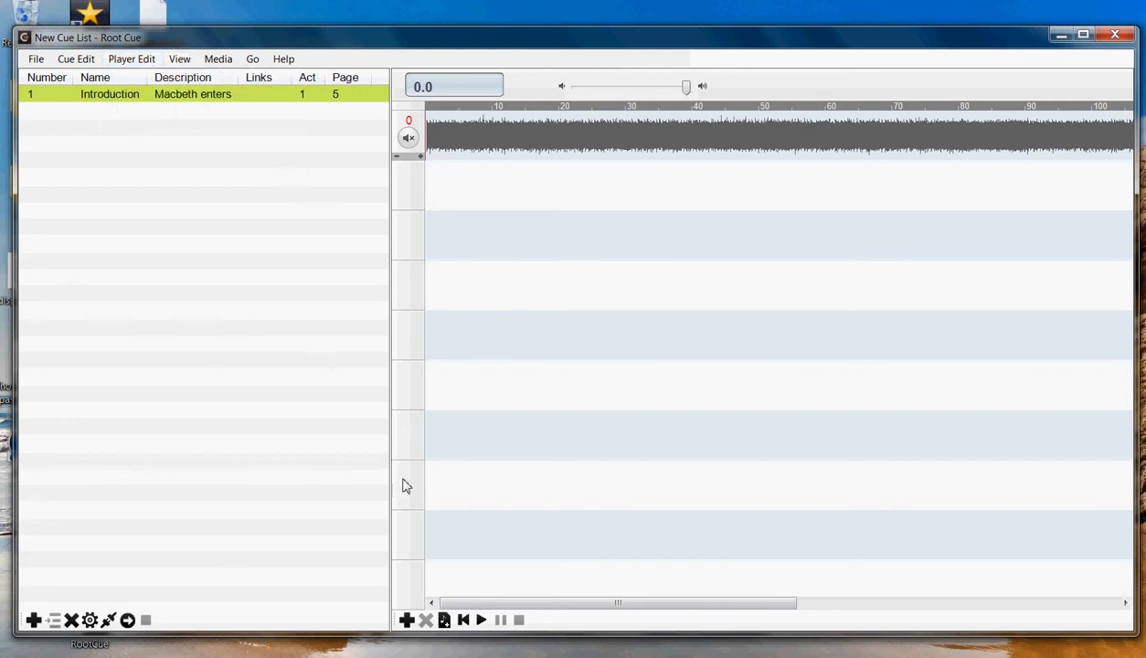
left_click(407, 620)
left_click(407, 620)
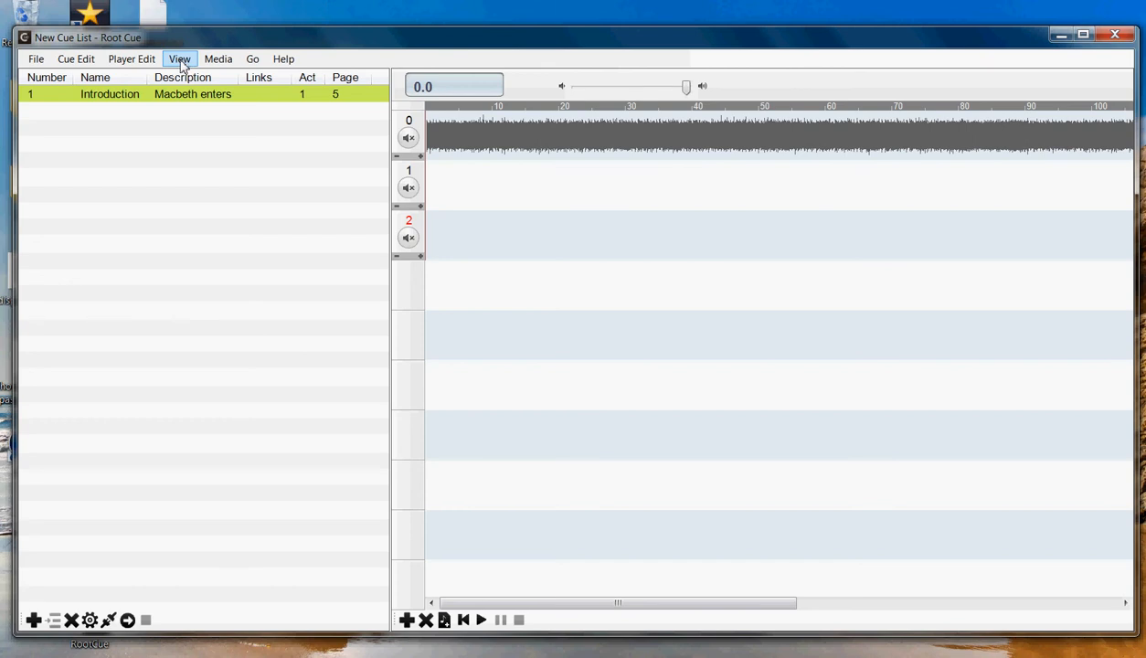
- Show the file browser and expand the C:\ drive to list its folders and audio files
left_click(179, 58)
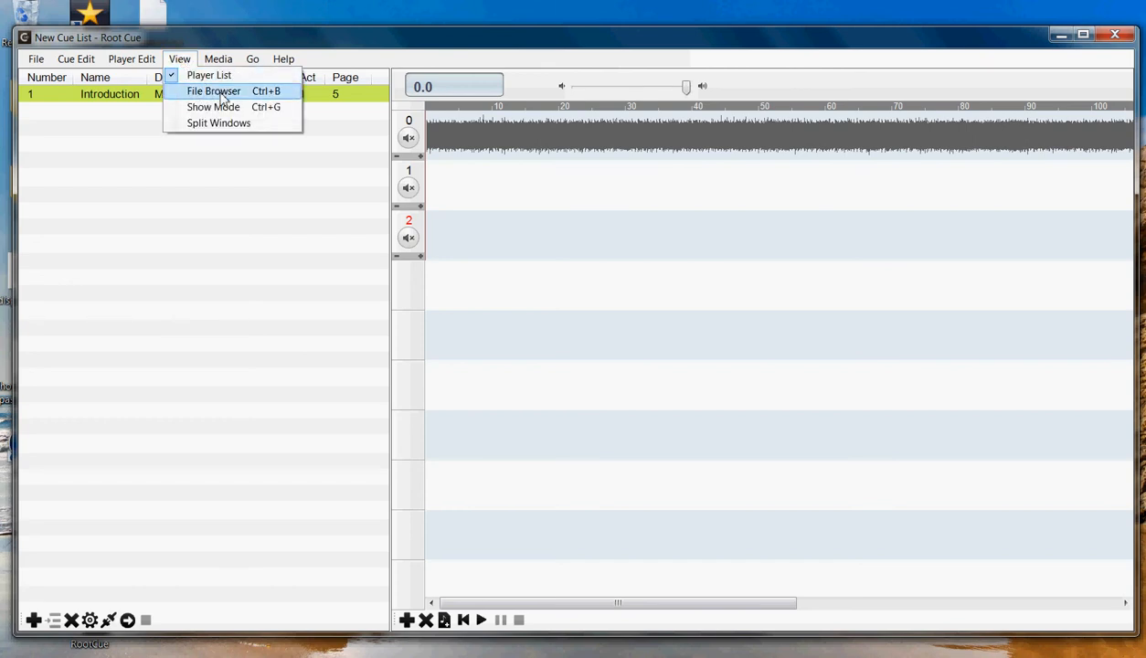
left_click(216, 91)
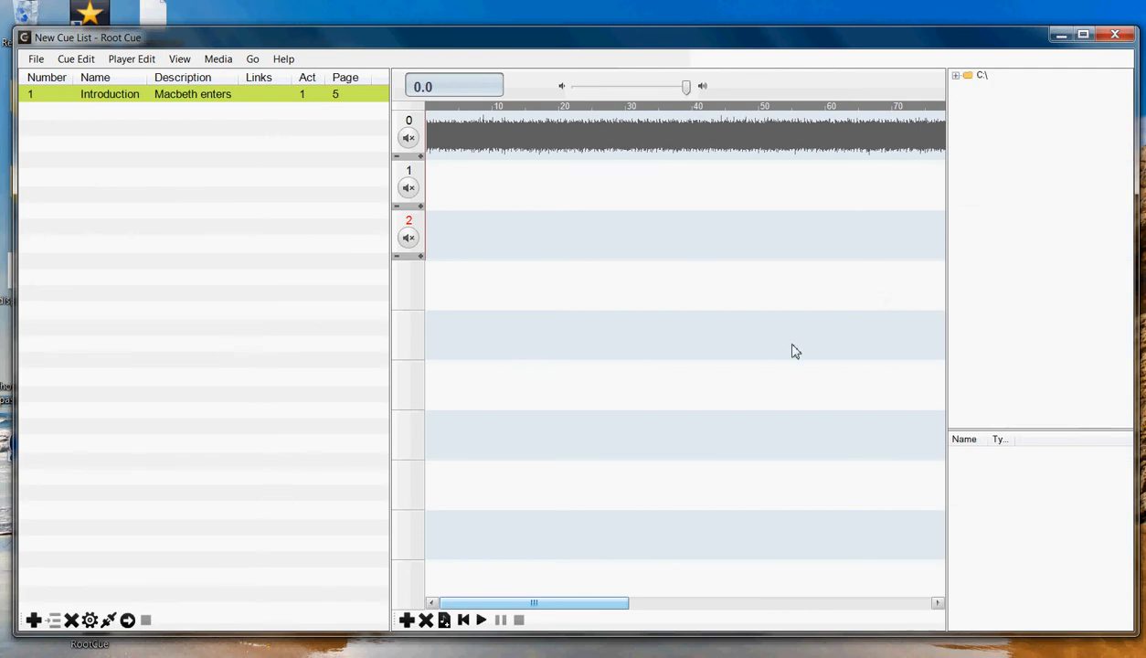
left_click(956, 77)
left_click(956, 78)
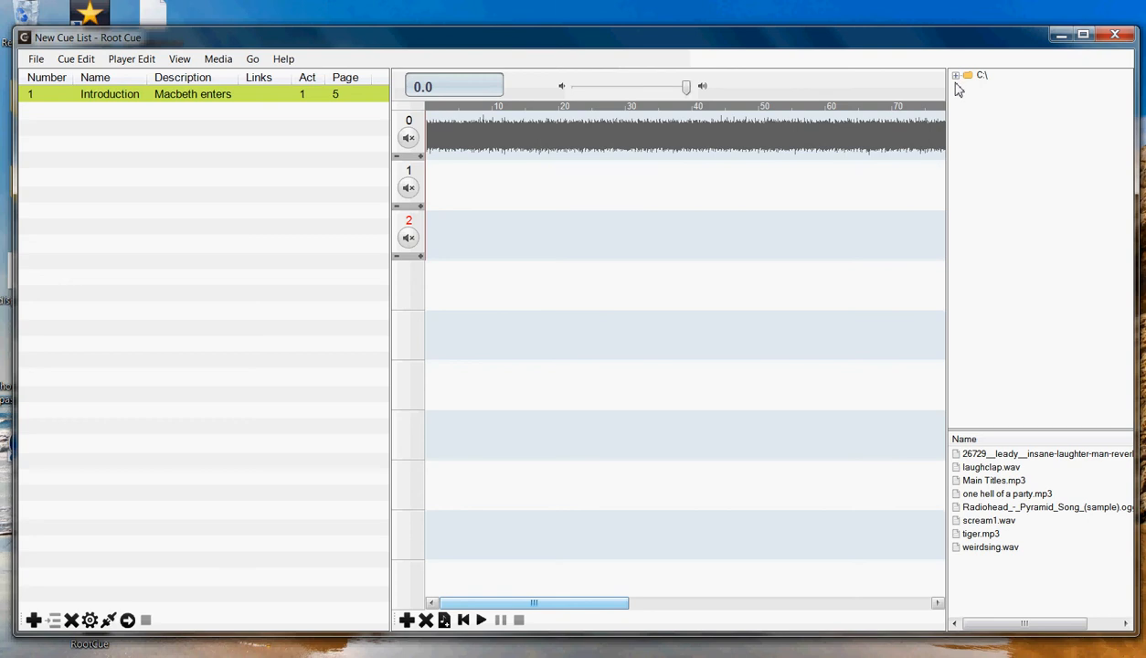
left_click(956, 78)
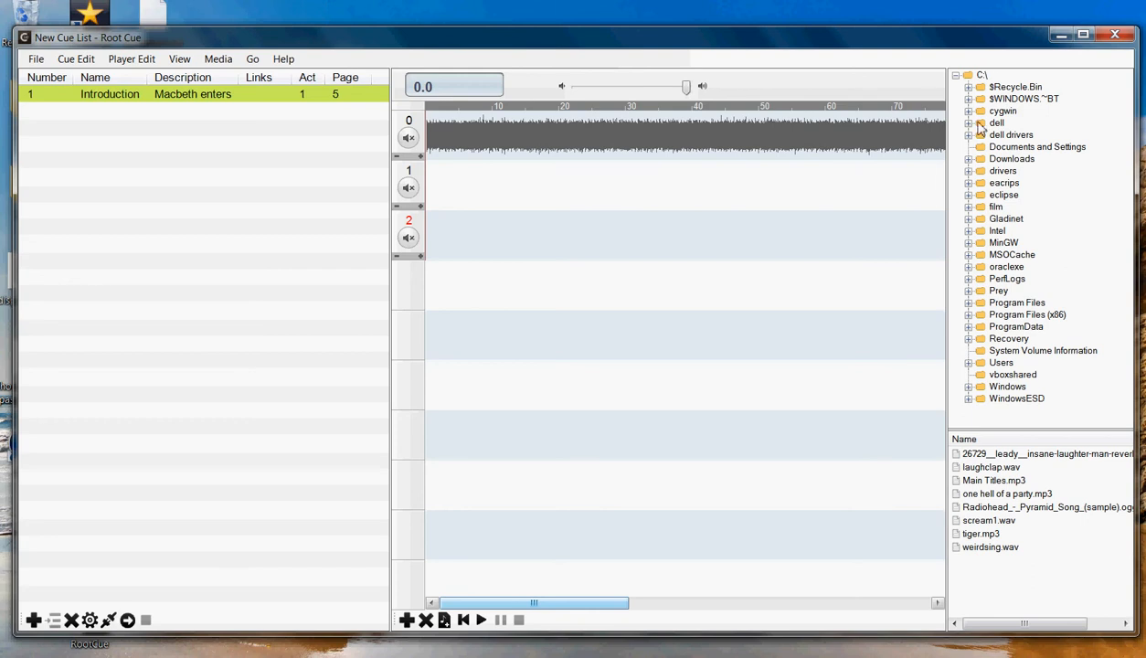
- Browse the folder tree through Users and the personal profile folder to examine the subfolders of Music
left_click(968, 363)
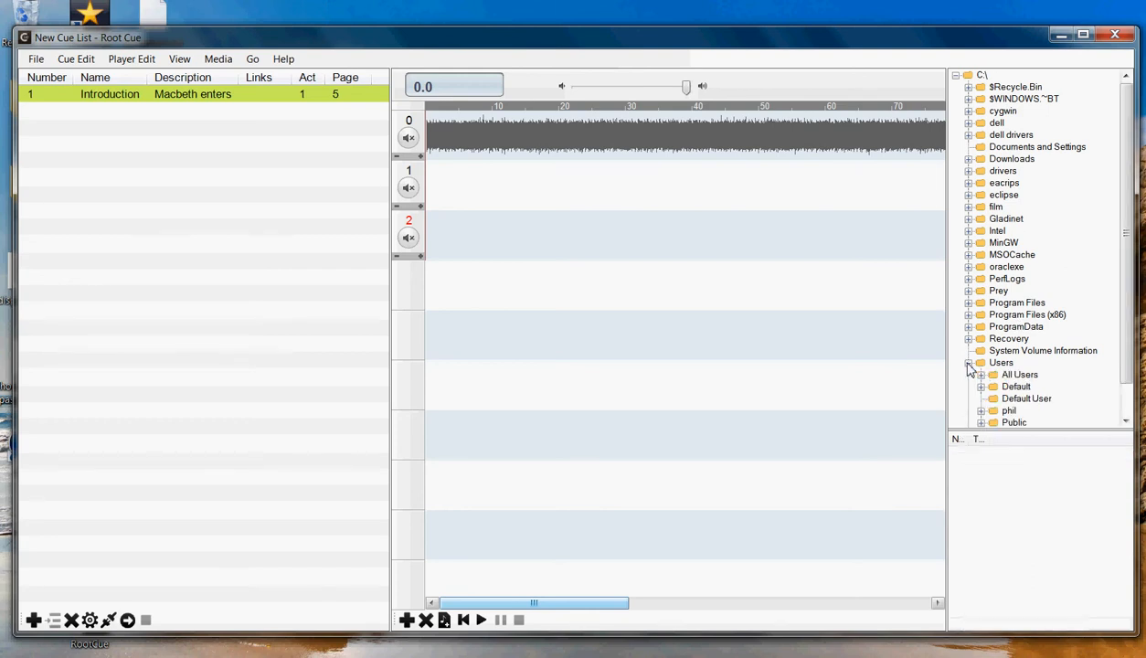
scroll(1130, 384, "down", 3)
left_click(981, 375)
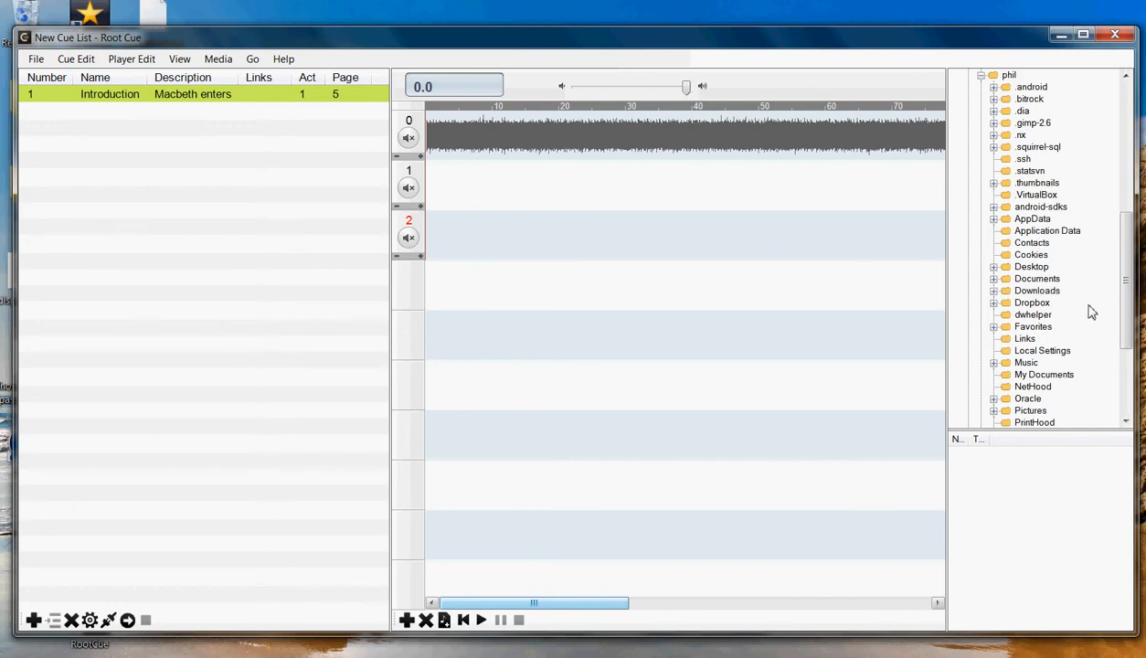
scroll(1089, 310, "down", 1)
left_click(994, 315)
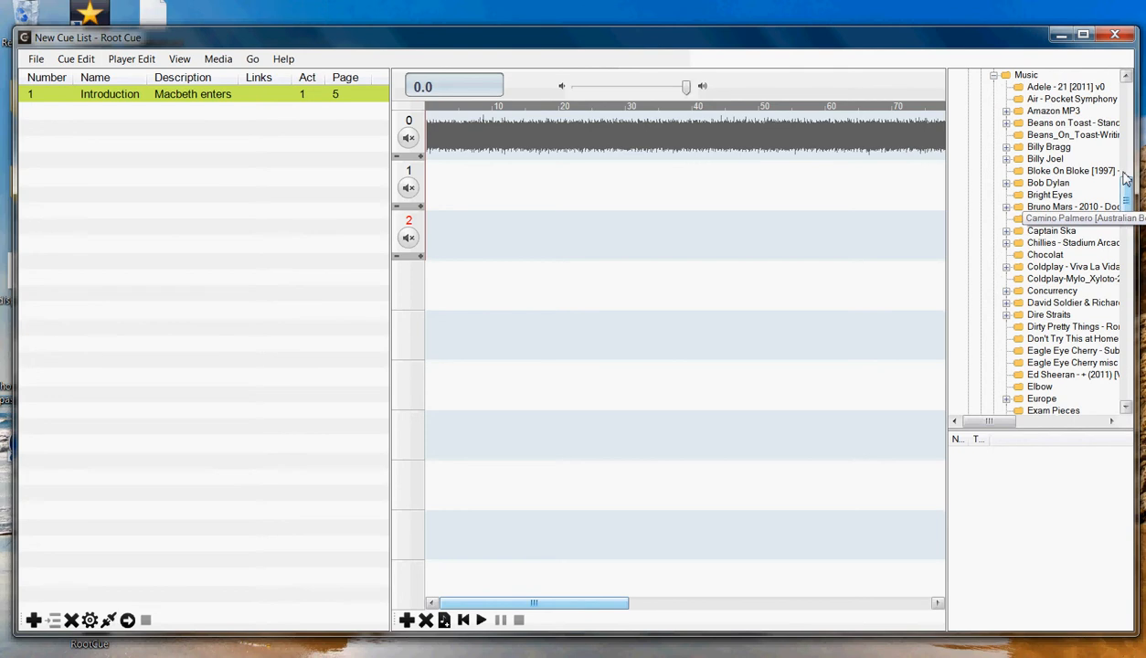
scroll(1106, 192, "up", 12)
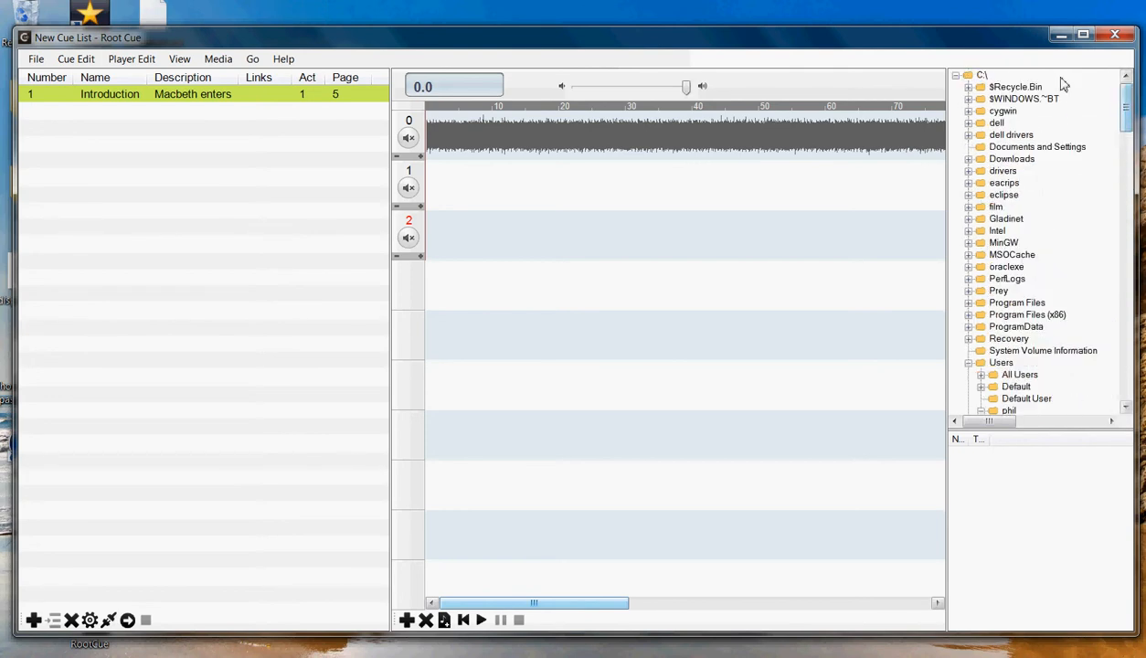
- From the audio files in C:\, load tiger.mp3 into player 2 and laughclap.wav into player 1
left_click(982, 77)
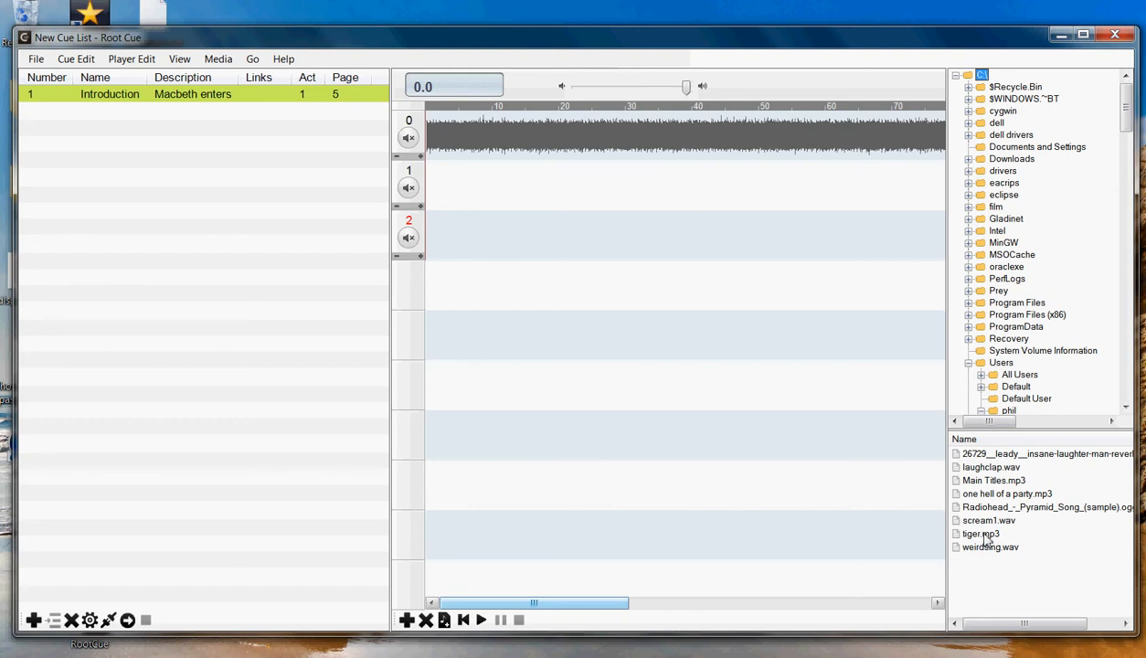
left_click_drag(986, 540, 559, 242)
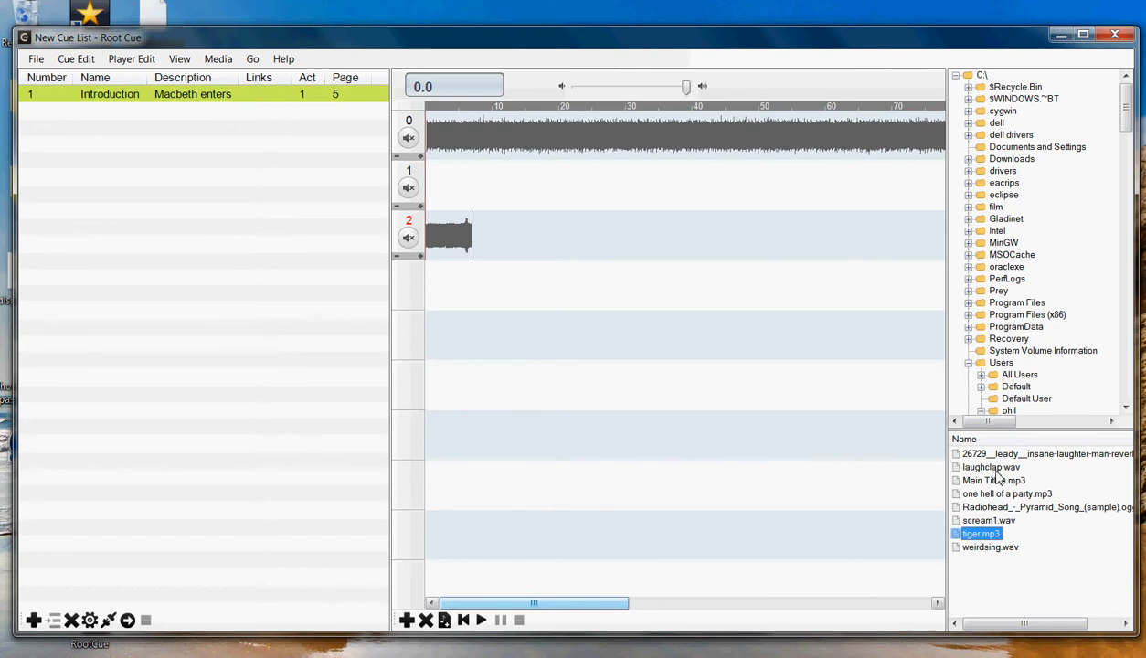
left_click_drag(994, 468, 557, 196)
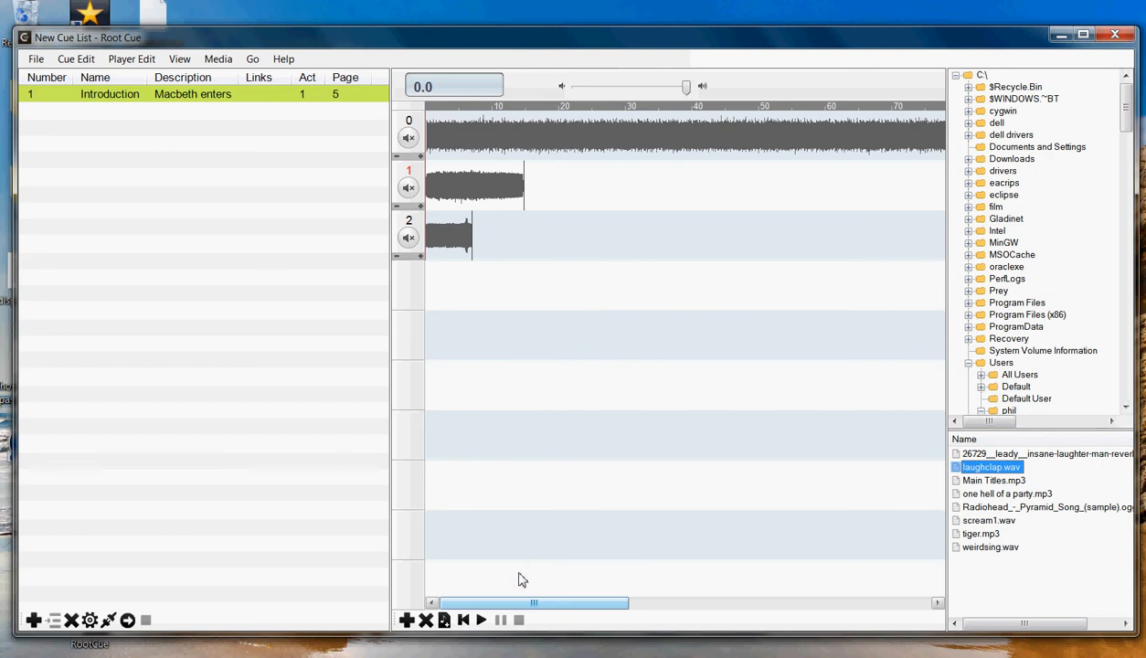
- Preview the cue from its beginning and again from about 34 seconds, stopping playback each time
left_click(480, 620)
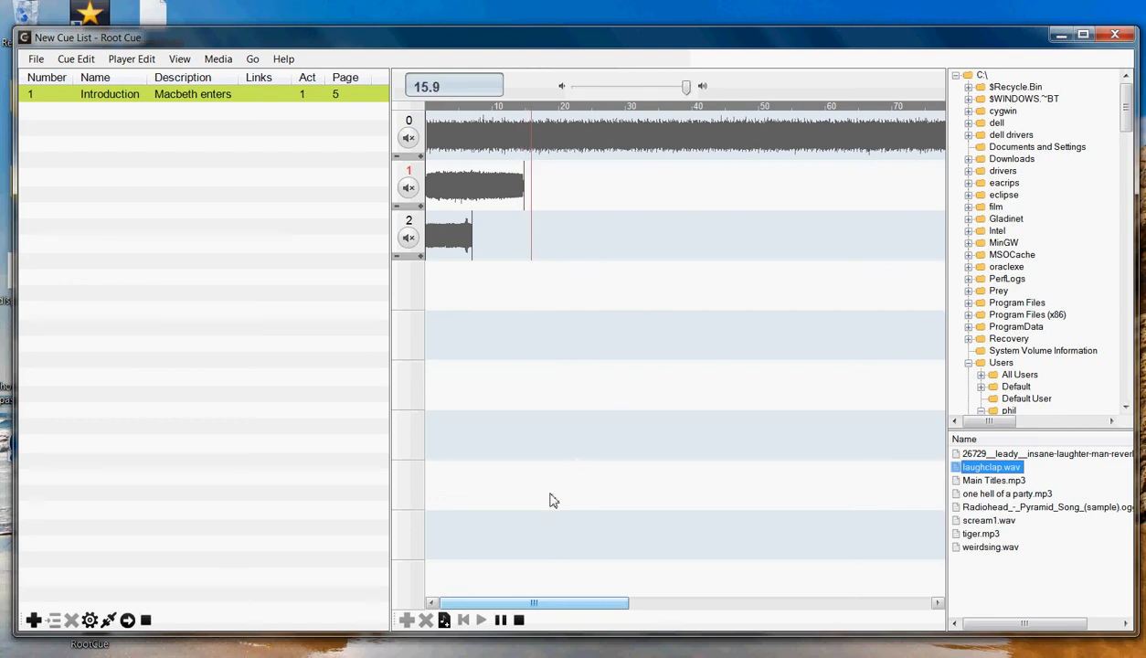
left_click(519, 621)
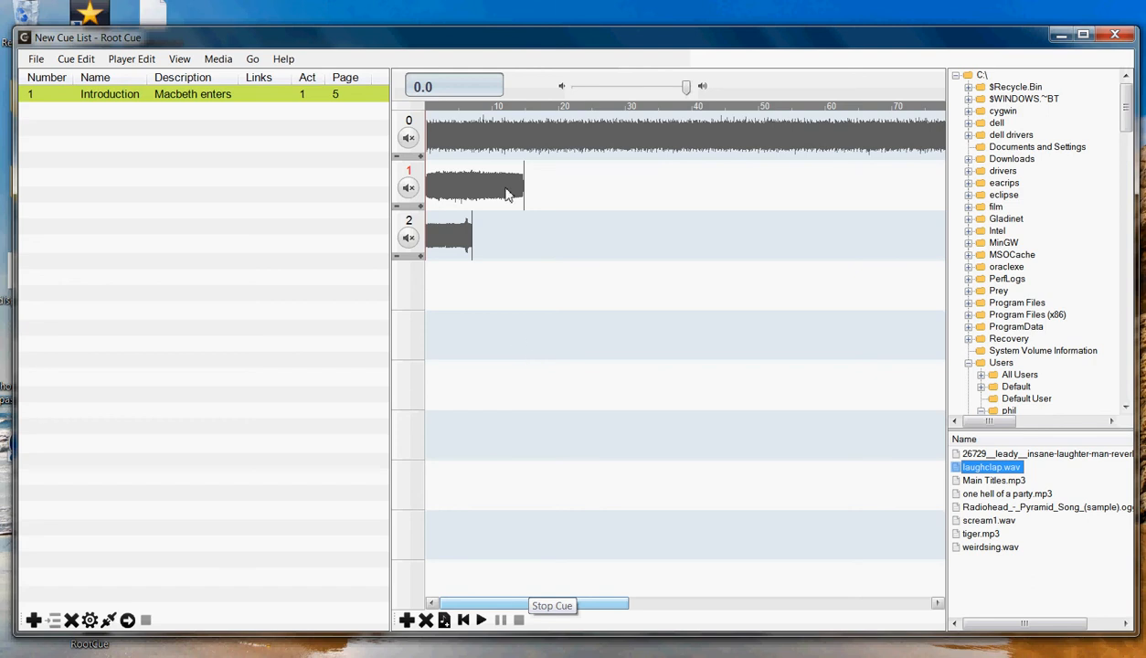
left_click(588, 194)
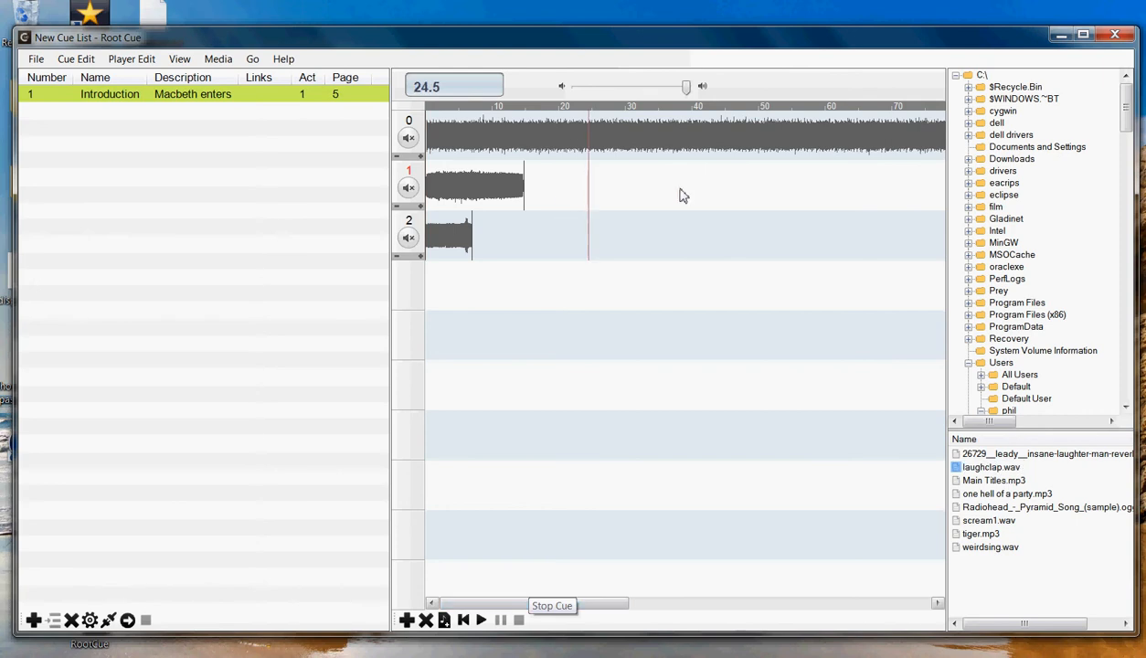
left_click(651, 194)
left_click(482, 620)
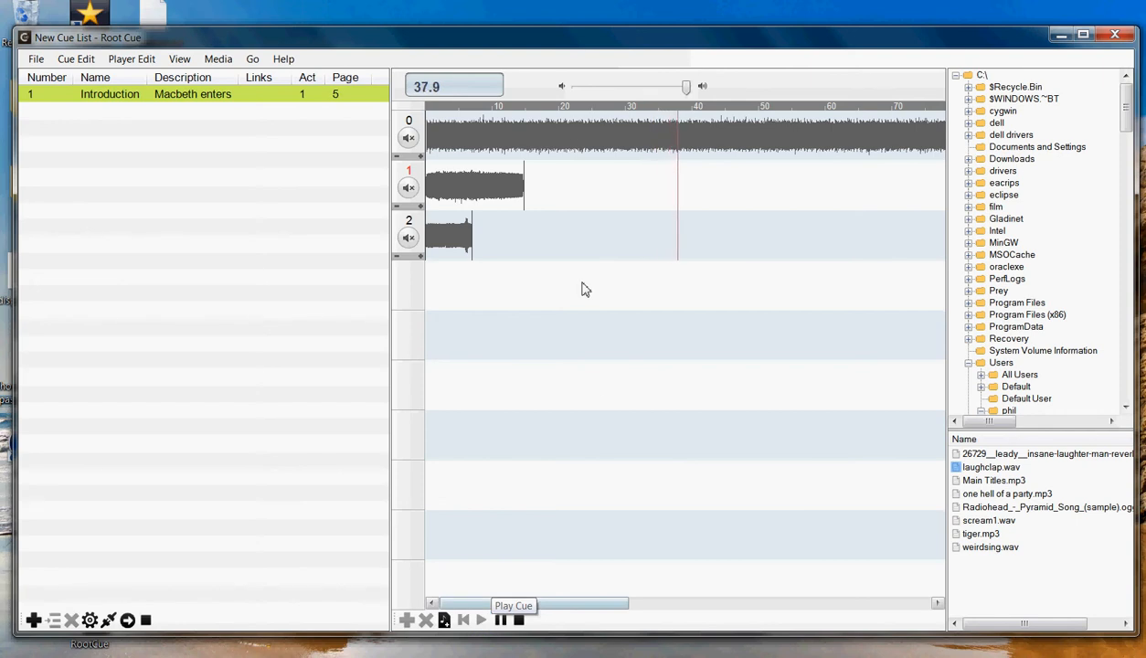
left_click(518, 621)
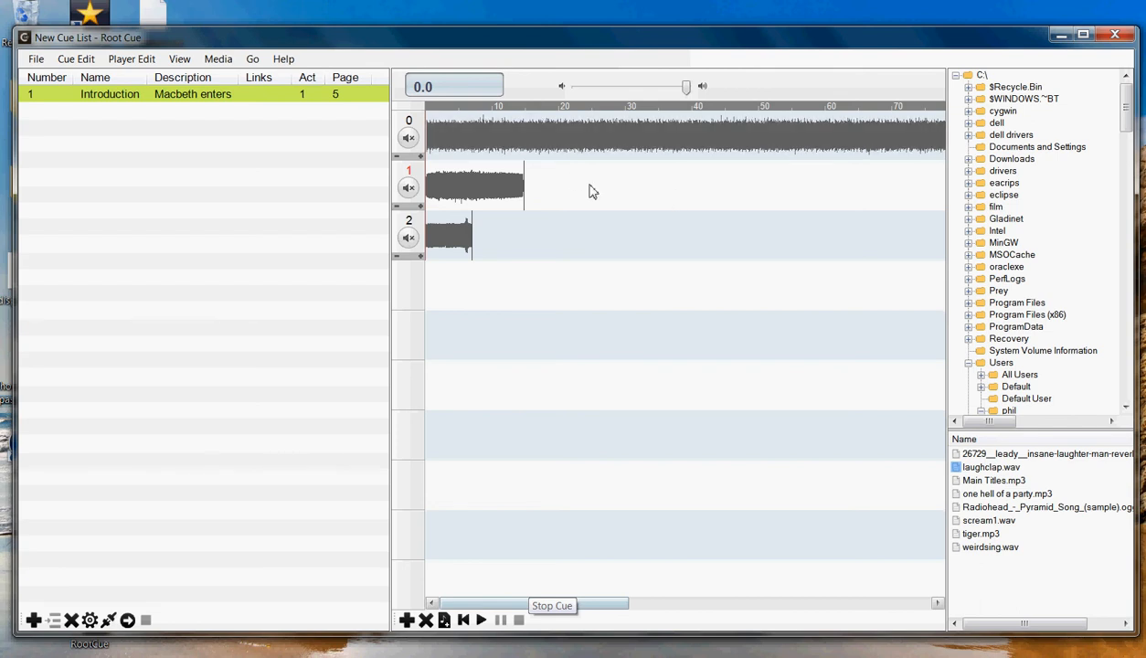
- Place the playhead at 52.4 seconds and rewind it to the start of the cue
left_click(774, 190)
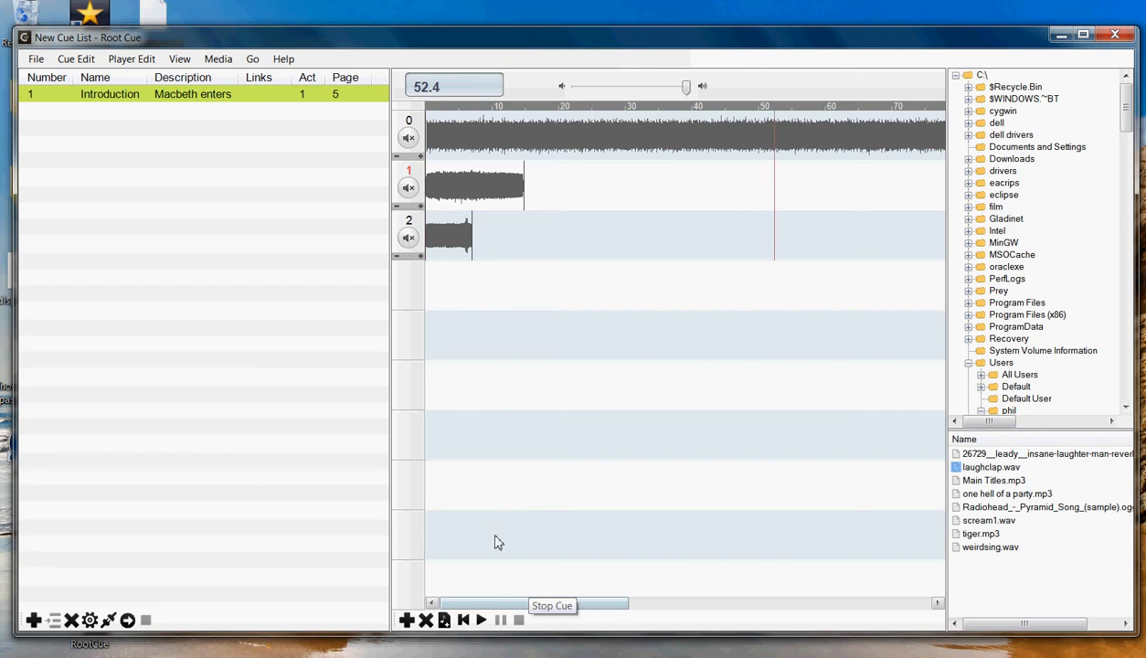
left_click(464, 619)
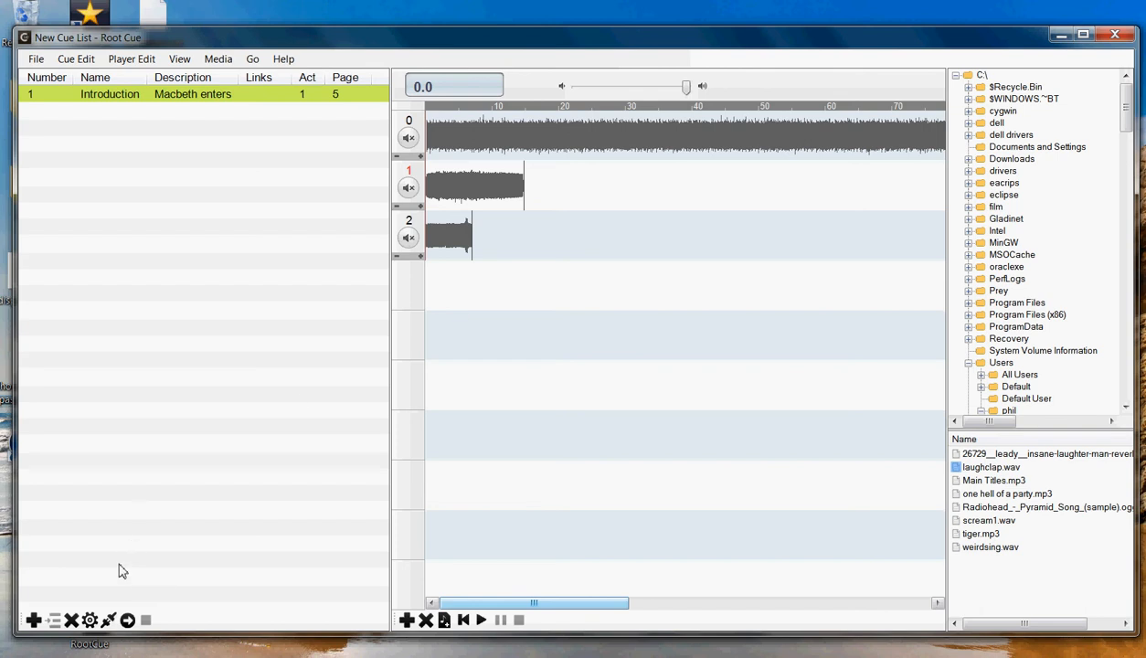
- Add cue 2 named Second entrance with description Fighting, act 2 and page 10, and select it in the cue list
left_click(34, 621)
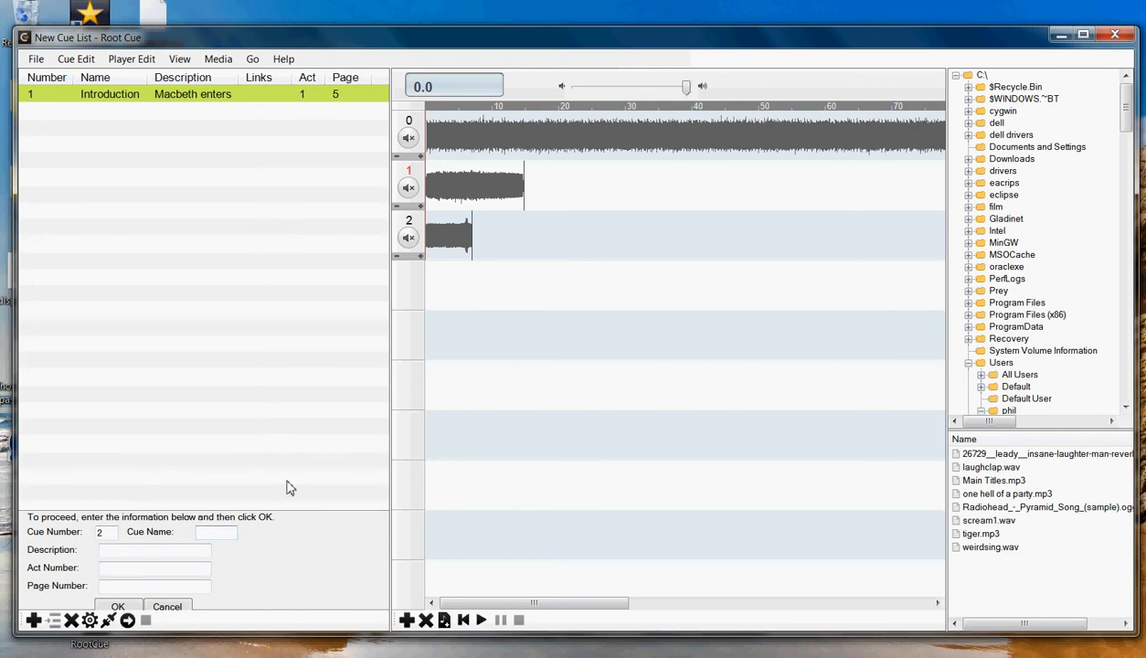
type("Second entrance")
left_click(147, 554)
type("Fighting")
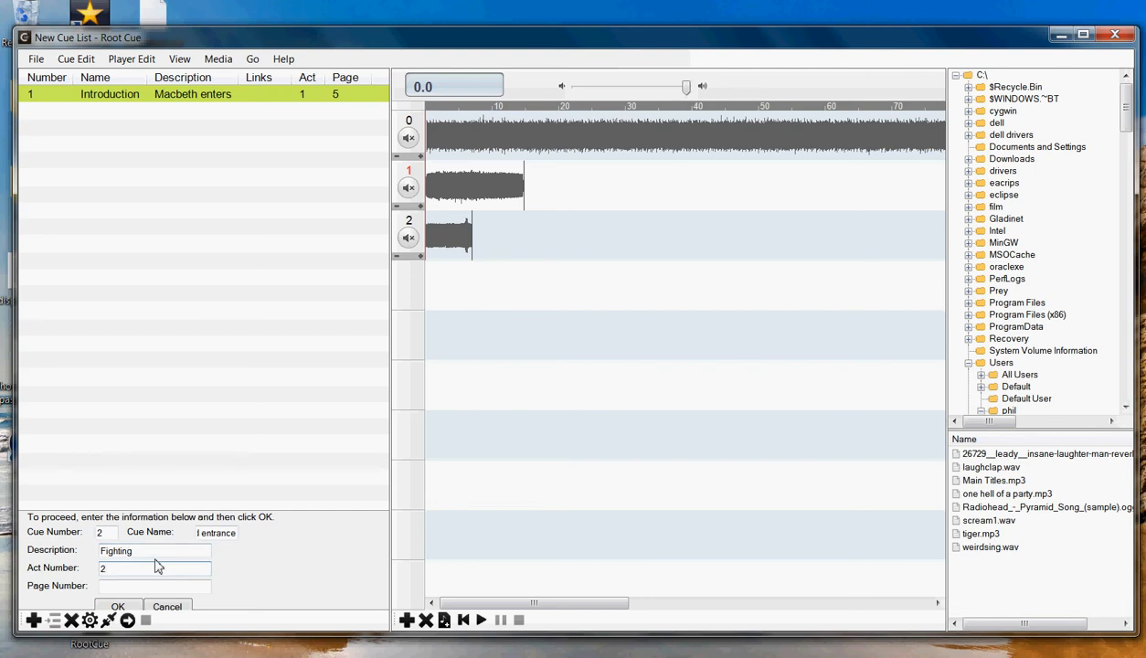
left_click(144, 585)
mouse_move(107, 568)
left_mouse_down()
mouse_move(86, 569)
mouse_move(93, 585)
left_mouse_up()
left_click(116, 603)
left_click(133, 111)
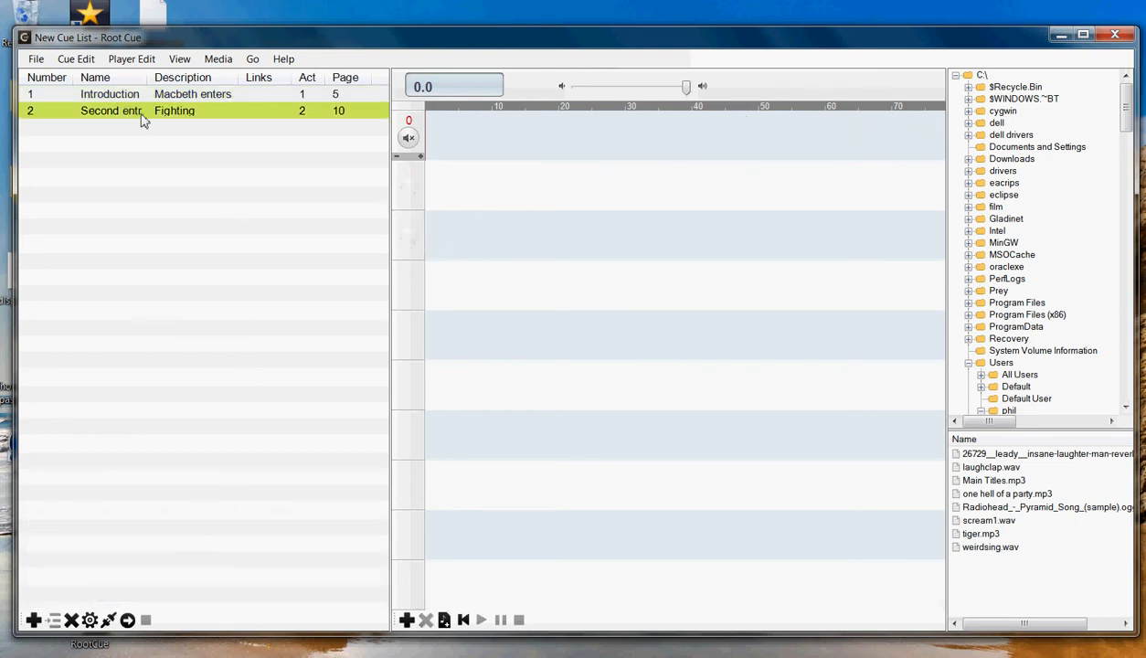
- Add cue 3 named stop sounds, leaving its description, act and page number blank
left_click(33, 620)
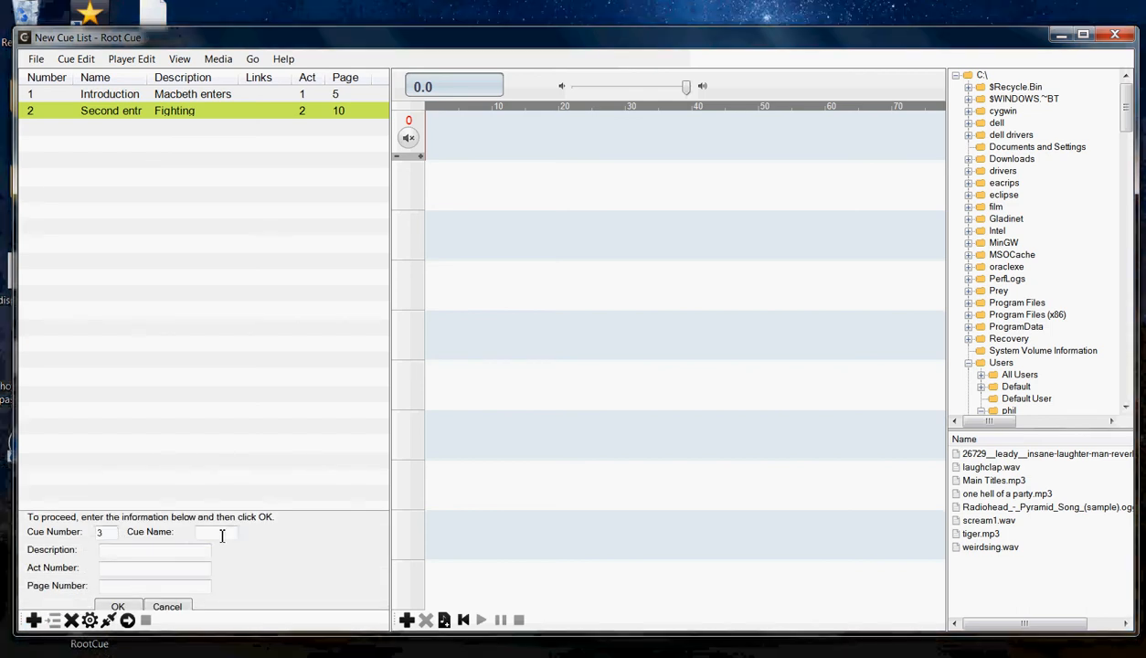
type("stop sounds")
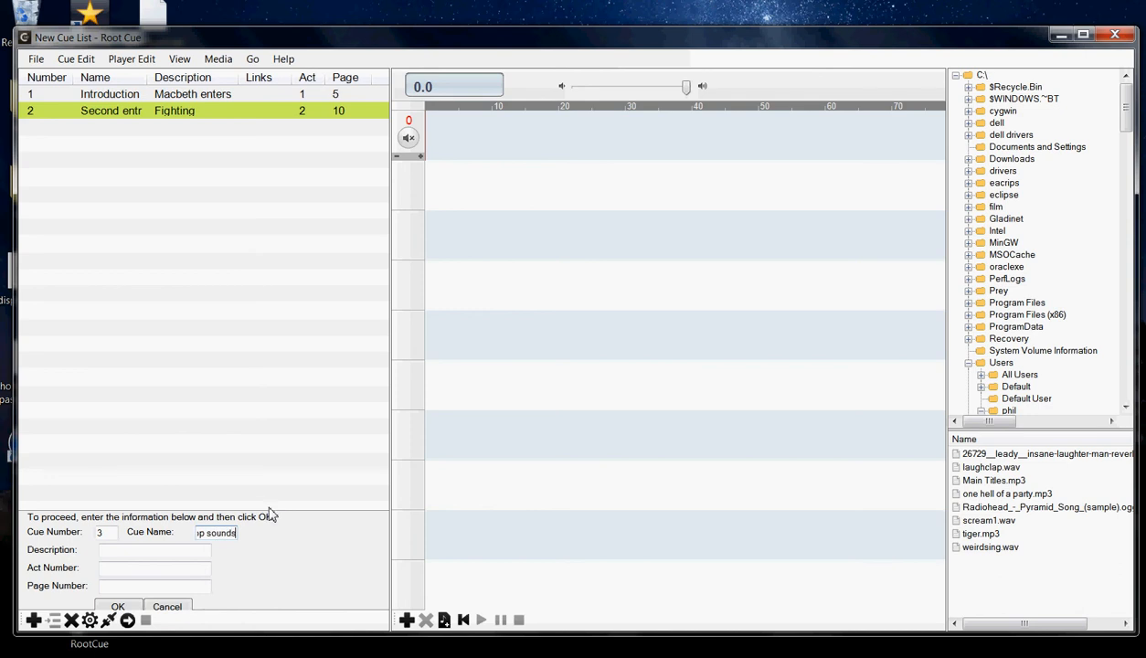
left_click(116, 605)
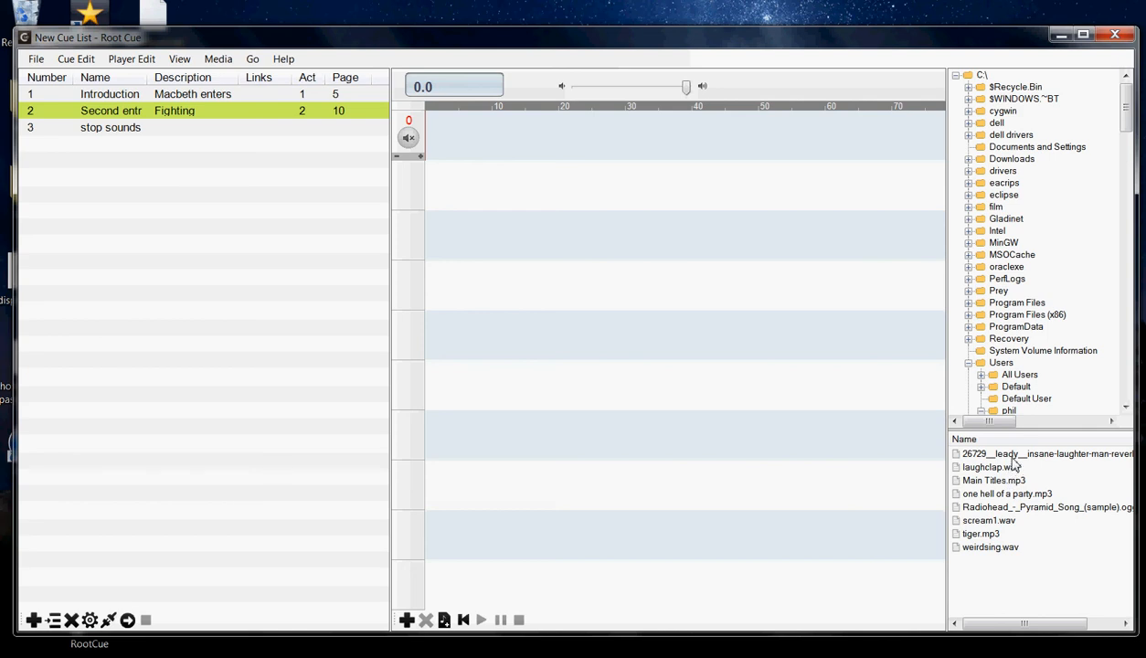
- Load the 26729__leady__insane-laughter file into player 0 of cue 2 and shift its start to about 12.6 seconds
left_click_drag(1015, 455, 517, 146)
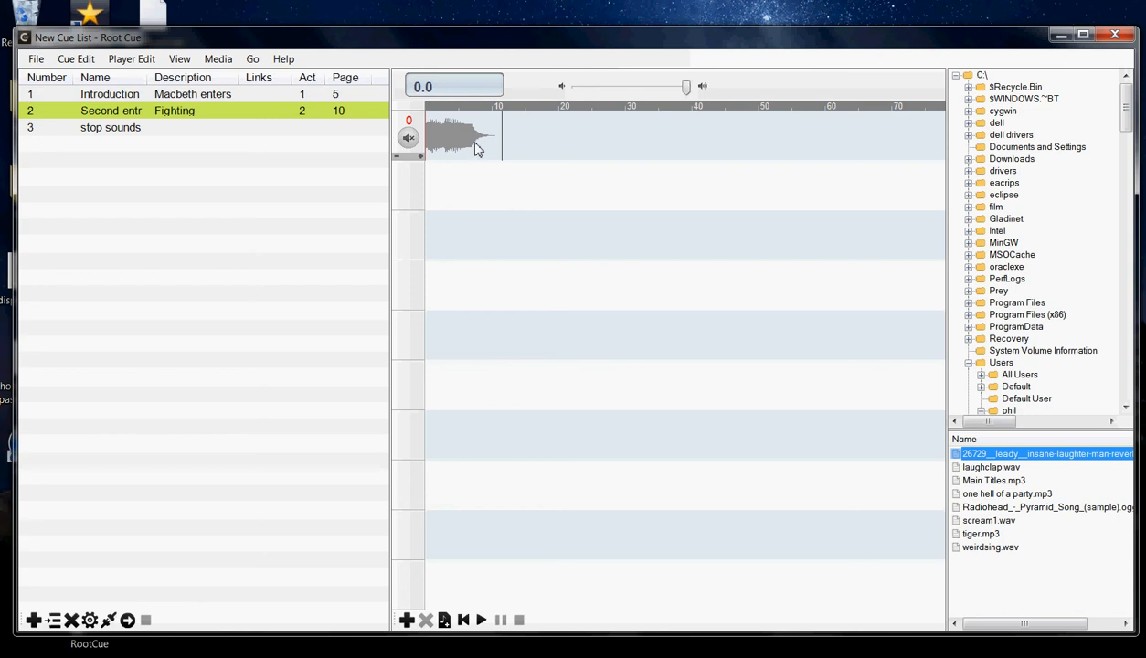
left_click_drag(466, 140, 549, 145)
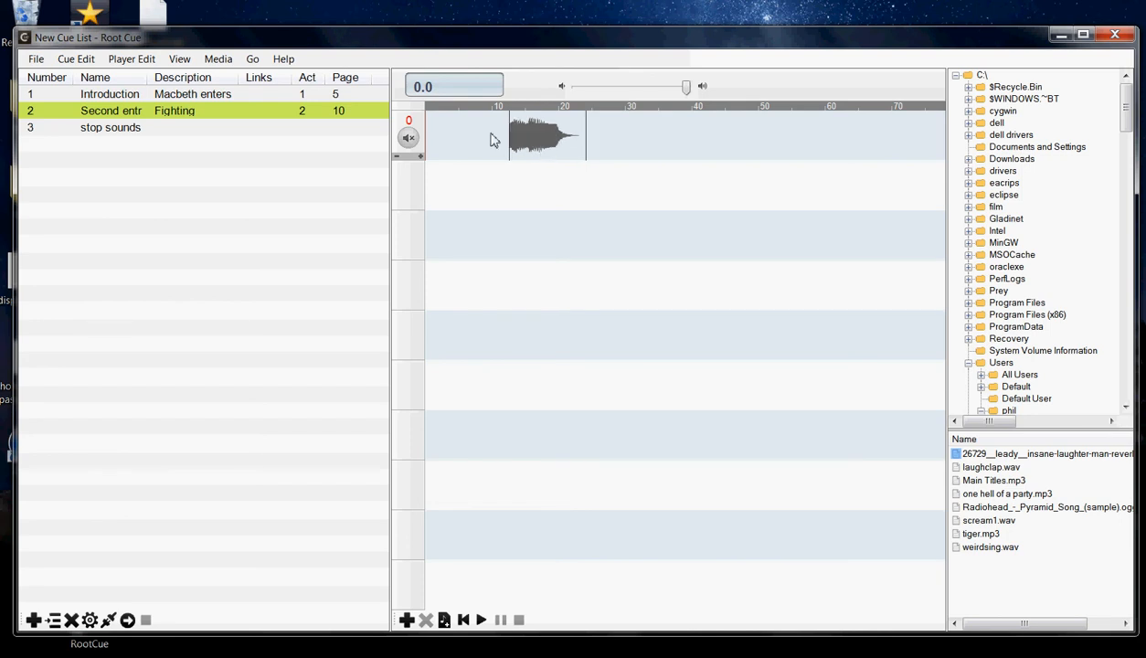
left_click(151, 61)
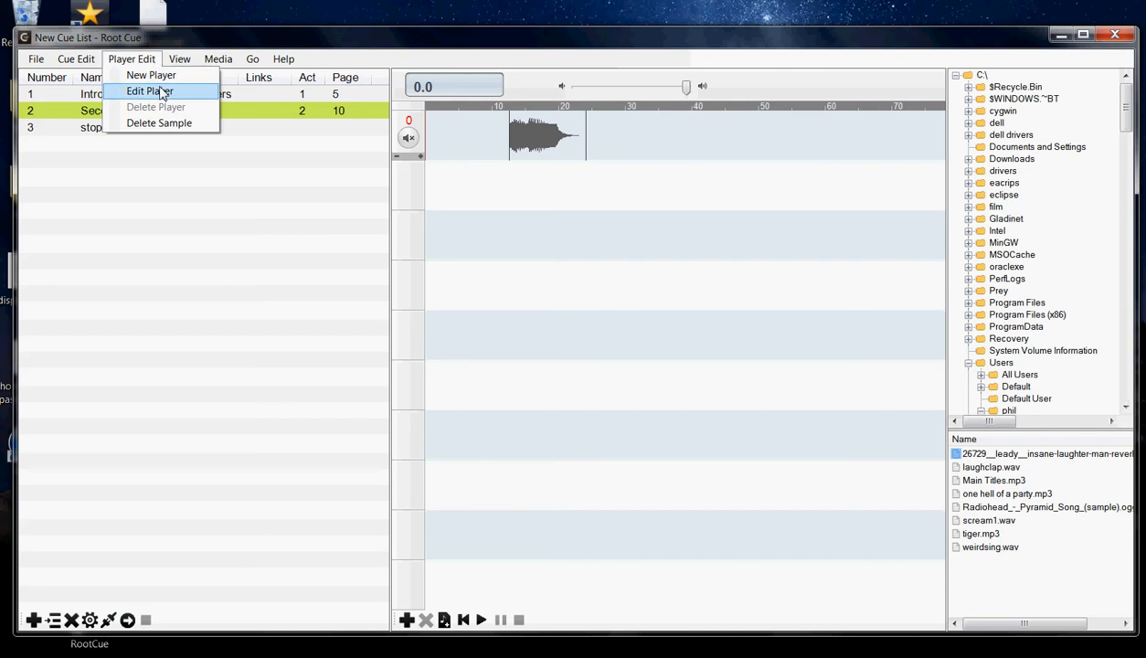
left_click(163, 94)
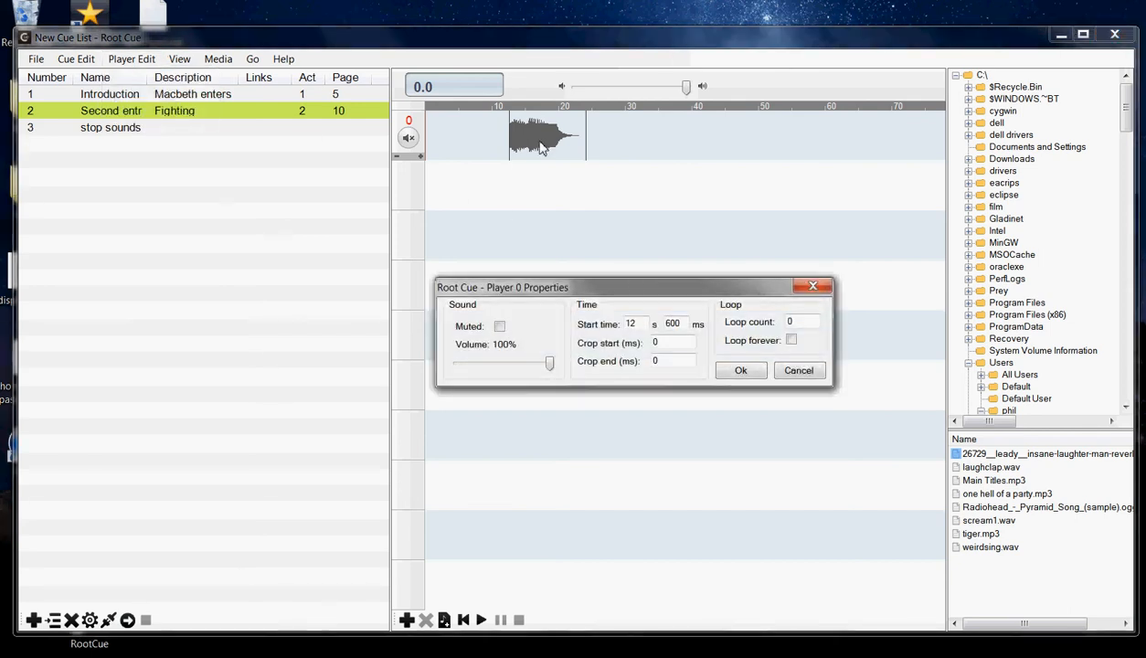
left_click(798, 370)
- Edit player 0's properties to lower its volume slightly and loop the laughter sample five more times after its first playback
right_click(526, 145)
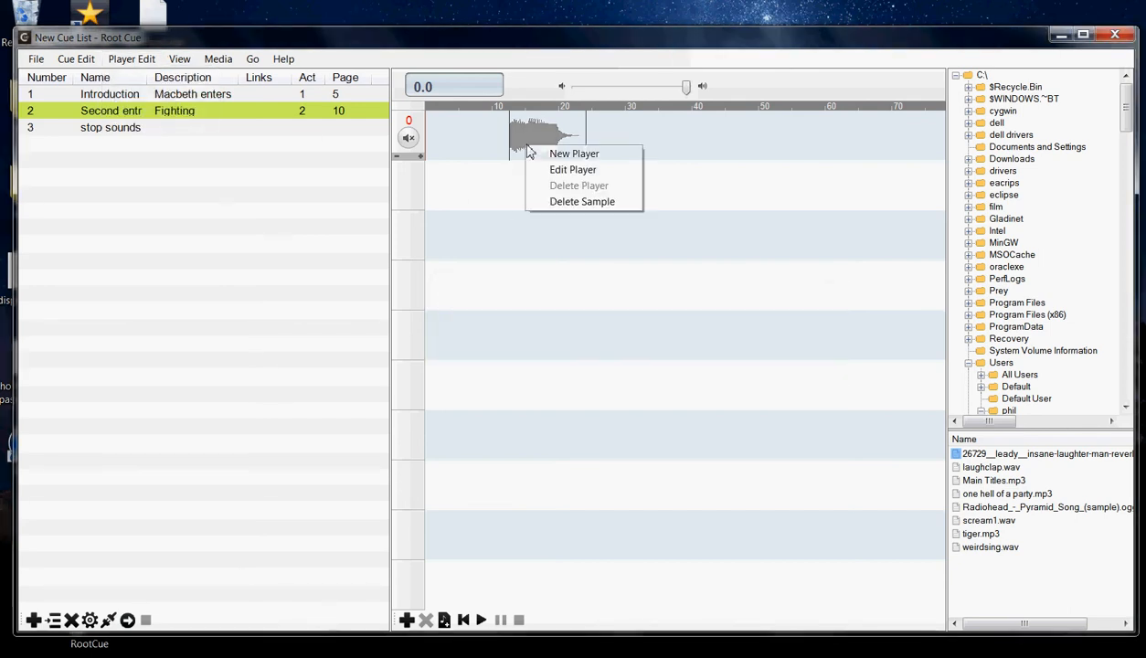
left_click(562, 170)
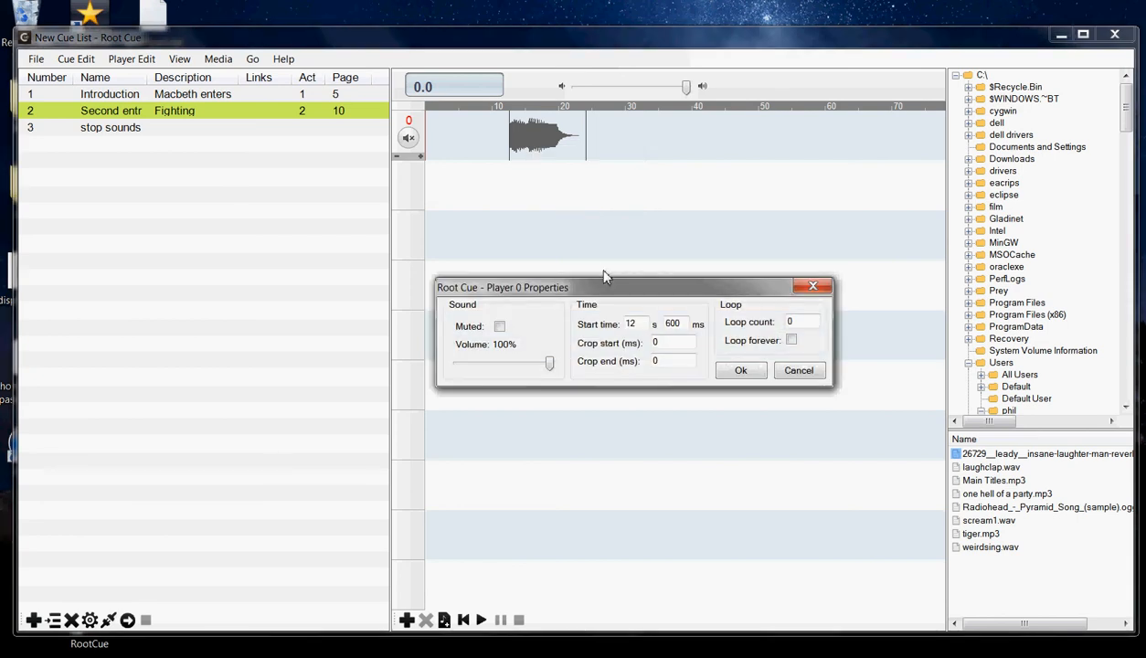
double_click(636, 324)
left_click_drag(549, 366, 527, 369)
left_click(745, 374)
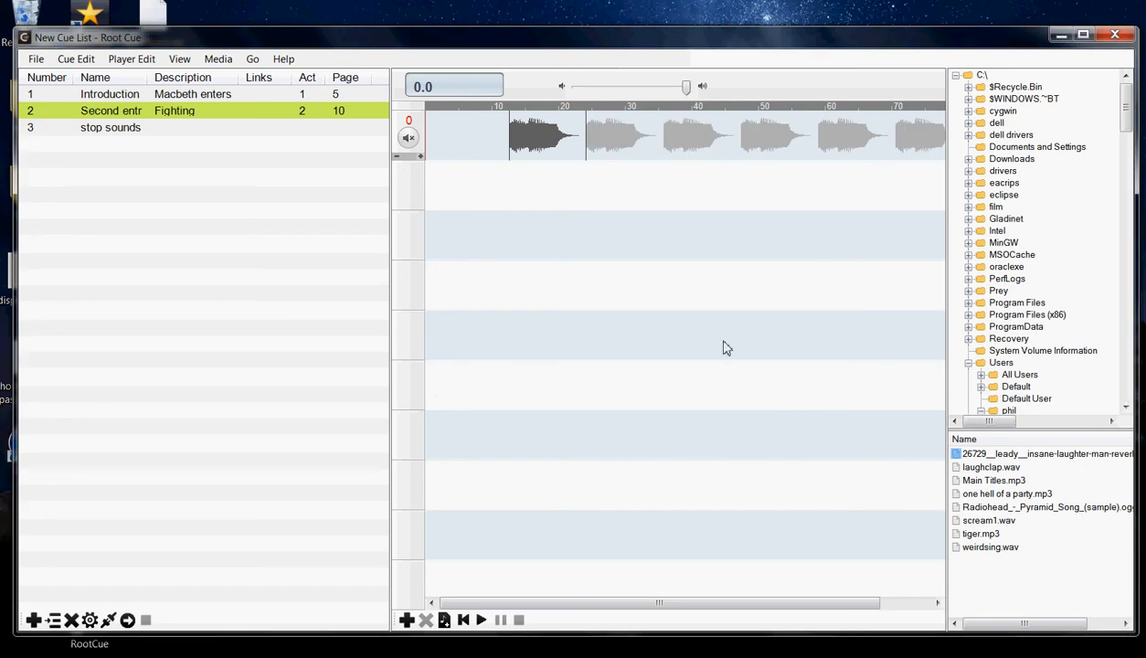
left_click_drag(660, 608, 596, 598)
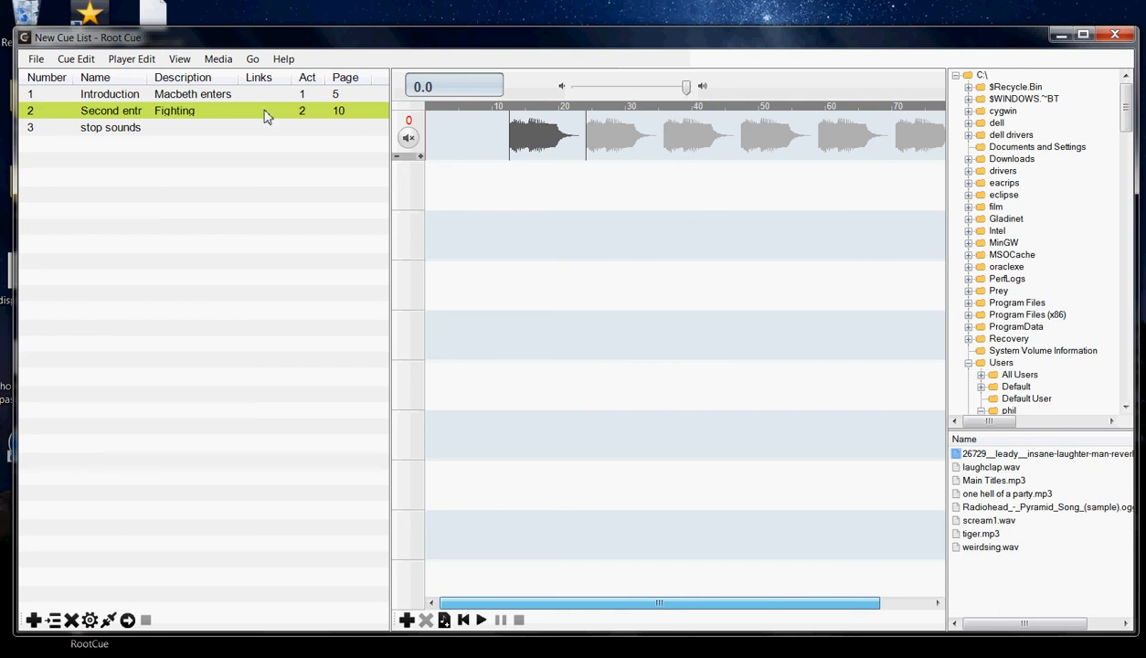
- Link the stop sounds cue to cues 1 and 2
left_click(157, 130)
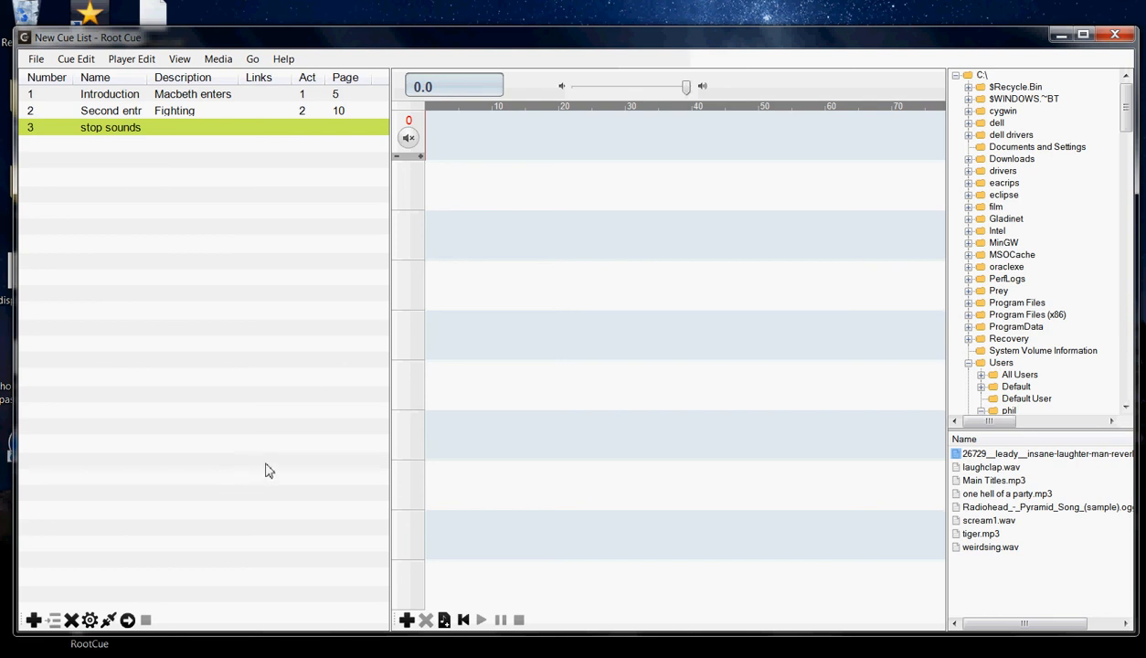
left_click(109, 620)
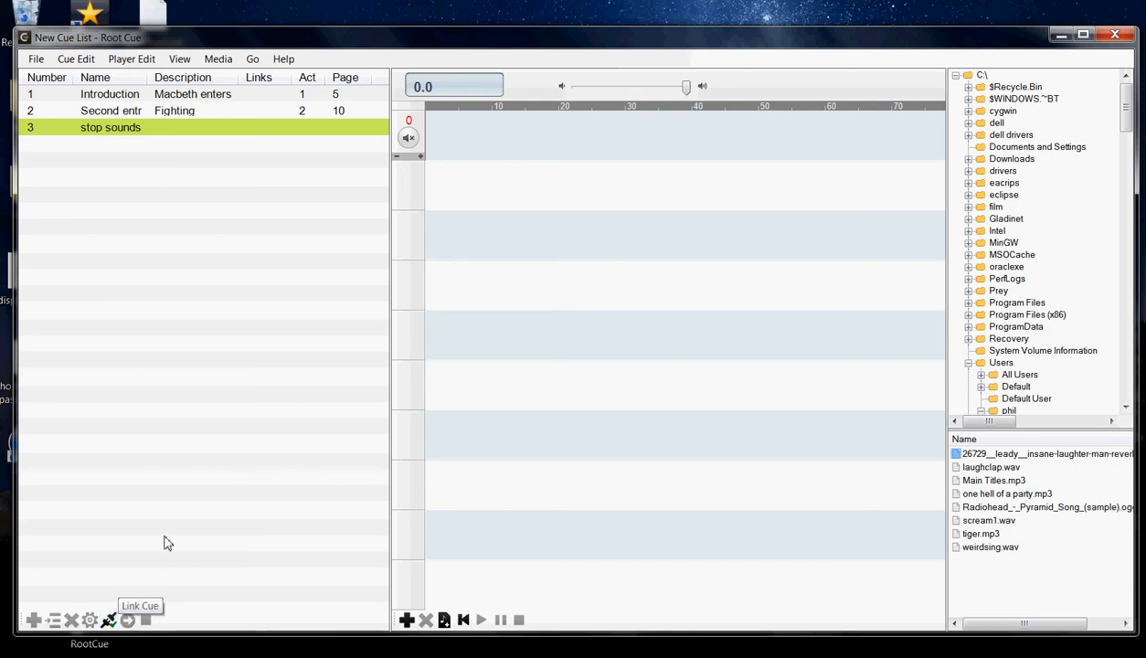
left_click(138, 99)
left_click(142, 111)
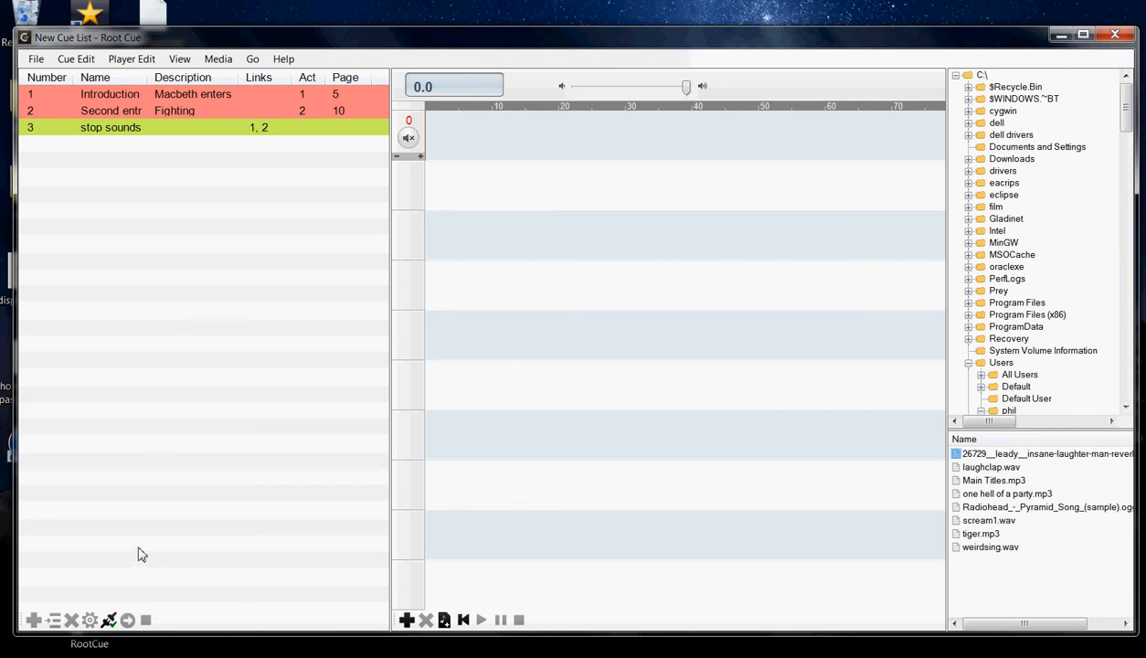
left_click(108, 621)
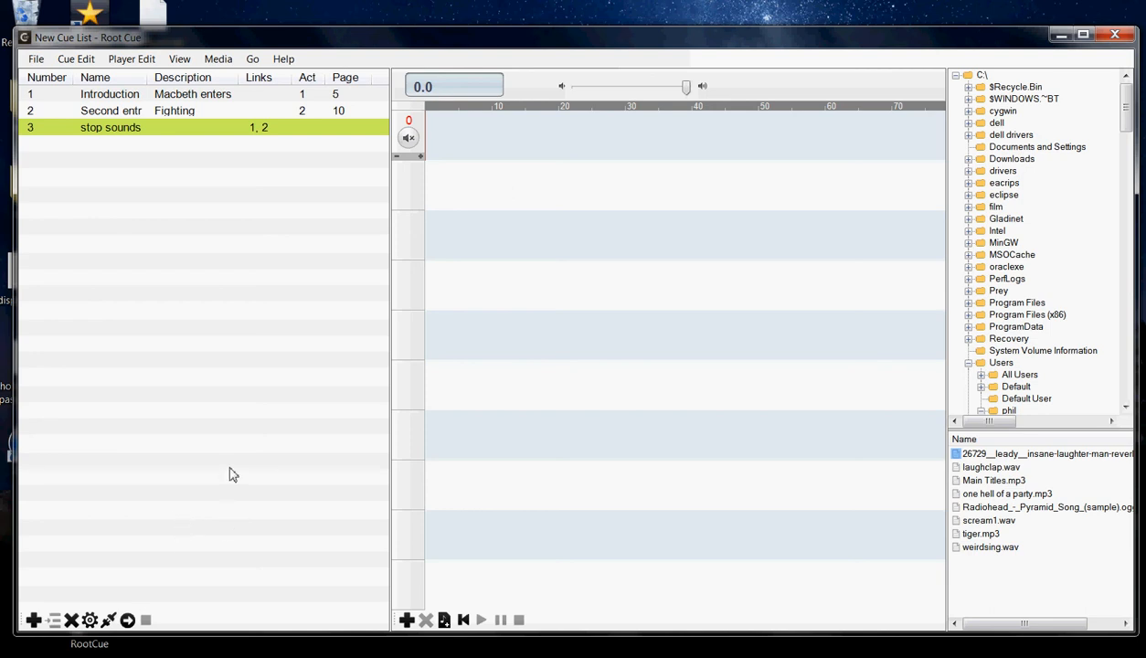
- Turn on show mode and hide the file browser
left_click(179, 58)
left_click(243, 108)
left_click(179, 58)
left_click(212, 91)
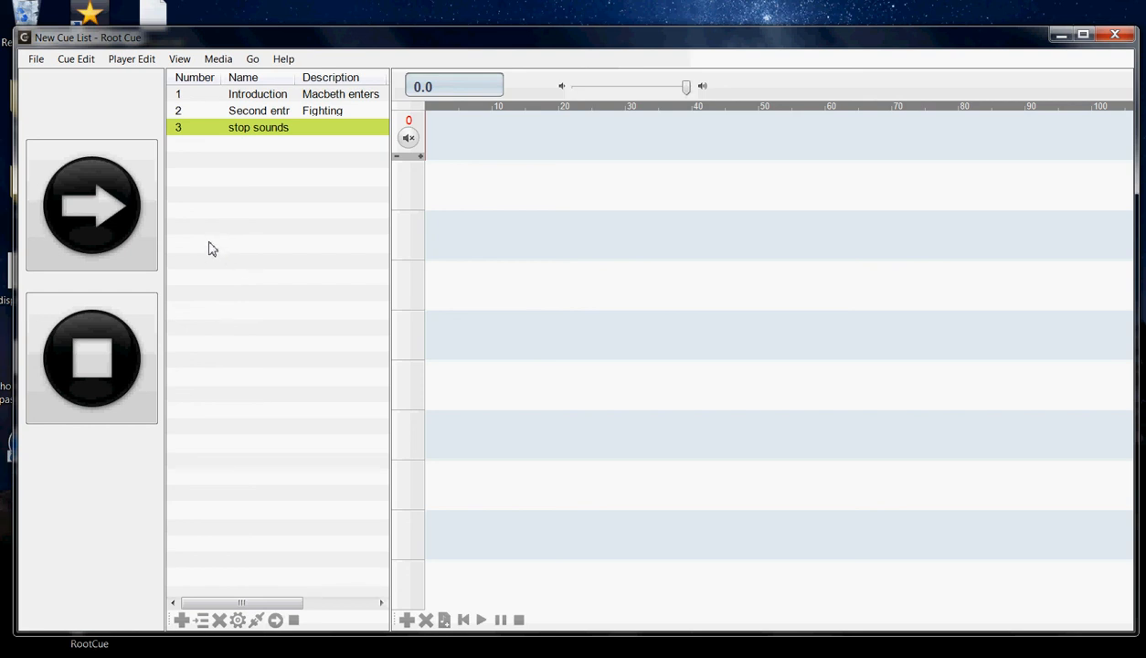
- Run cues 1, 2 and 3 in order, restart the Introduction cue and stop all playback
left_click(111, 206)
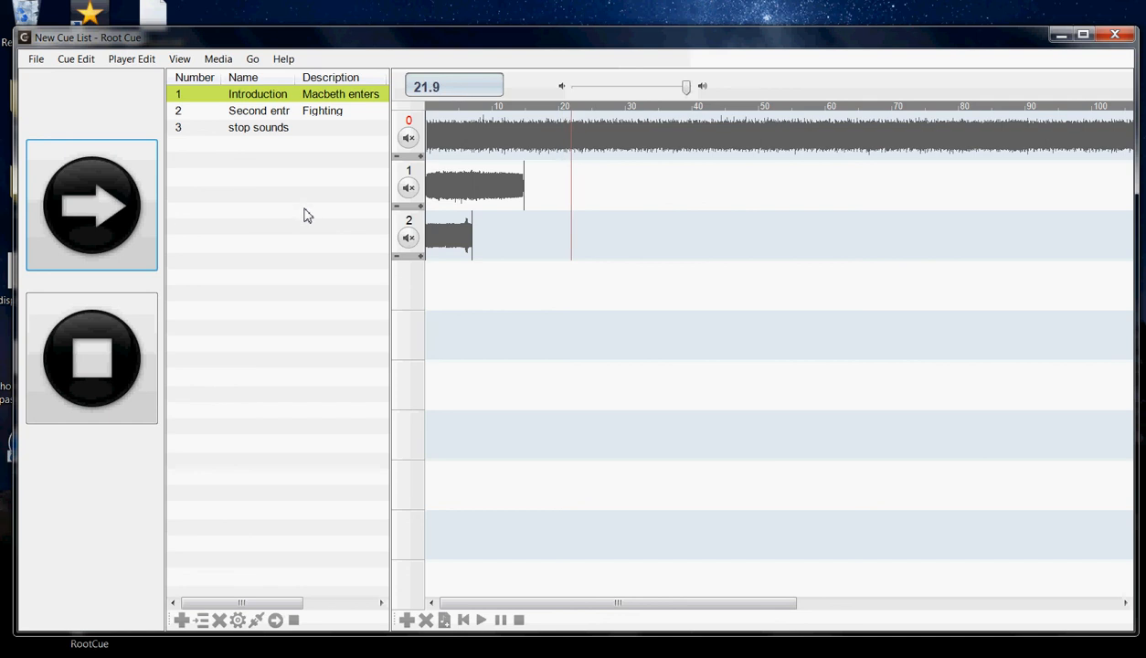
left_click(123, 206)
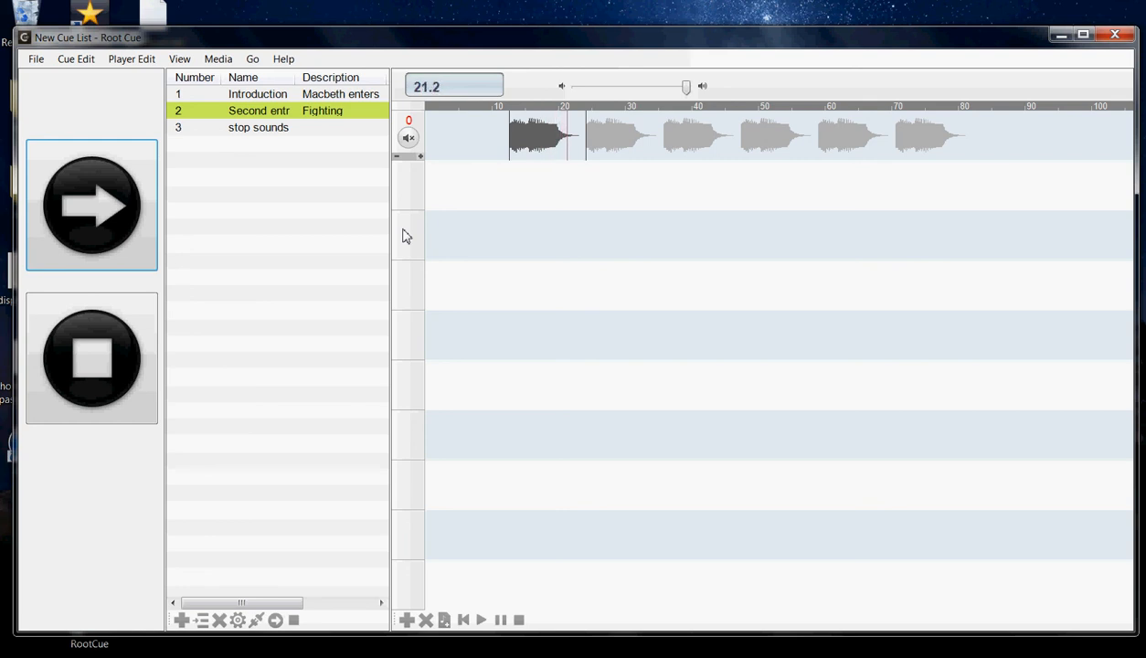
left_click(101, 205)
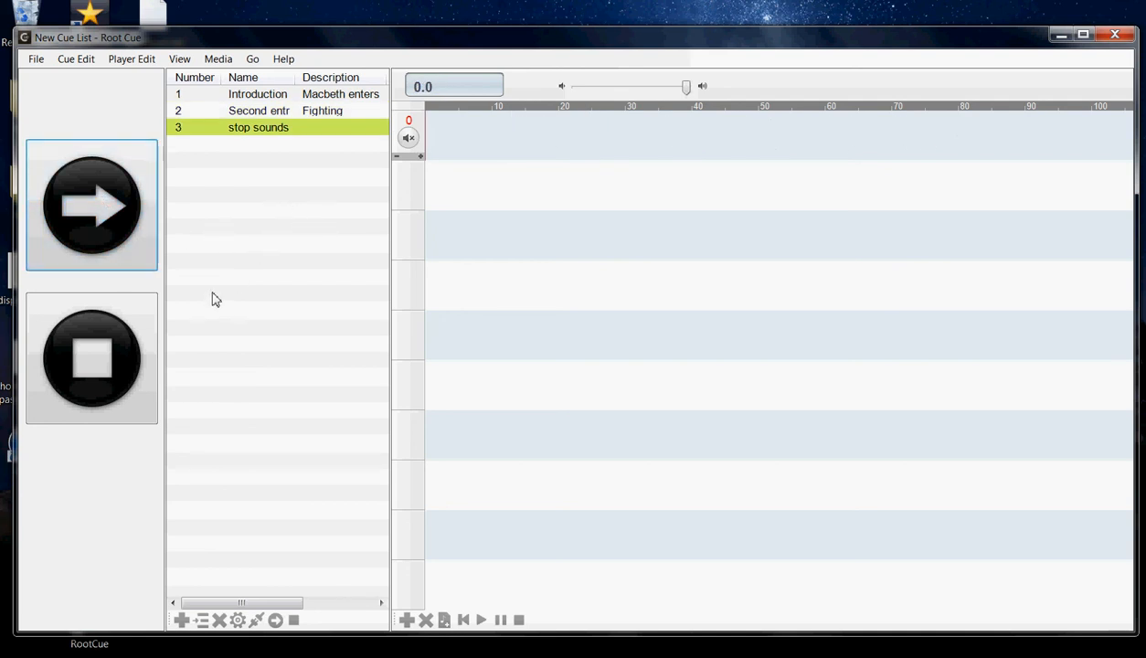
left_click(120, 259)
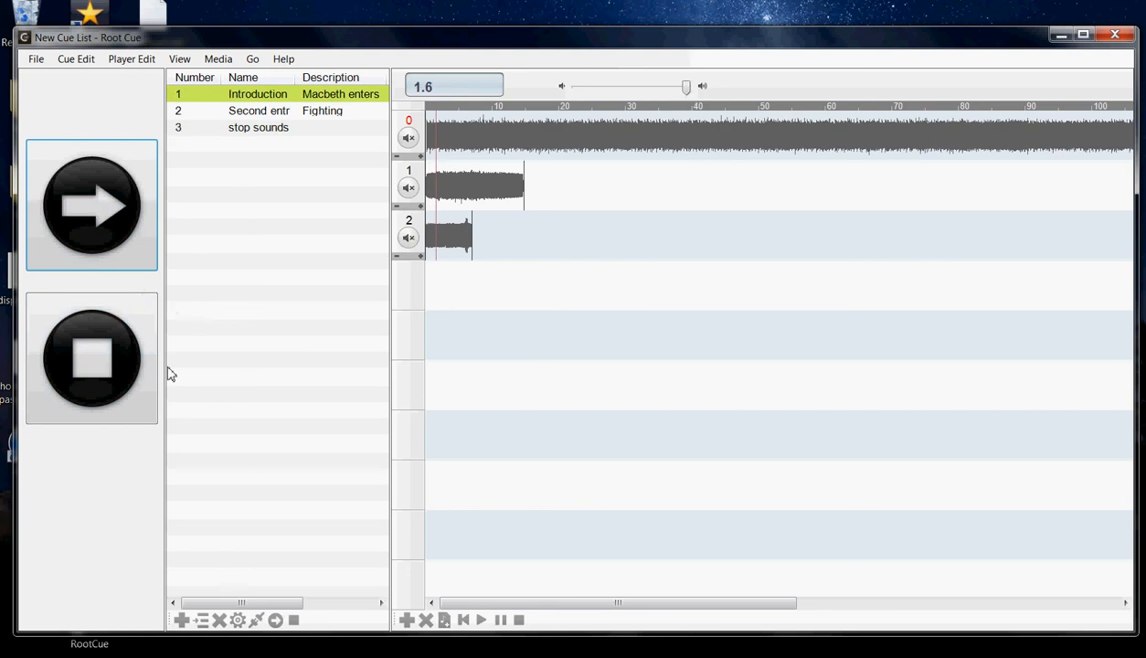
left_click(92, 369)
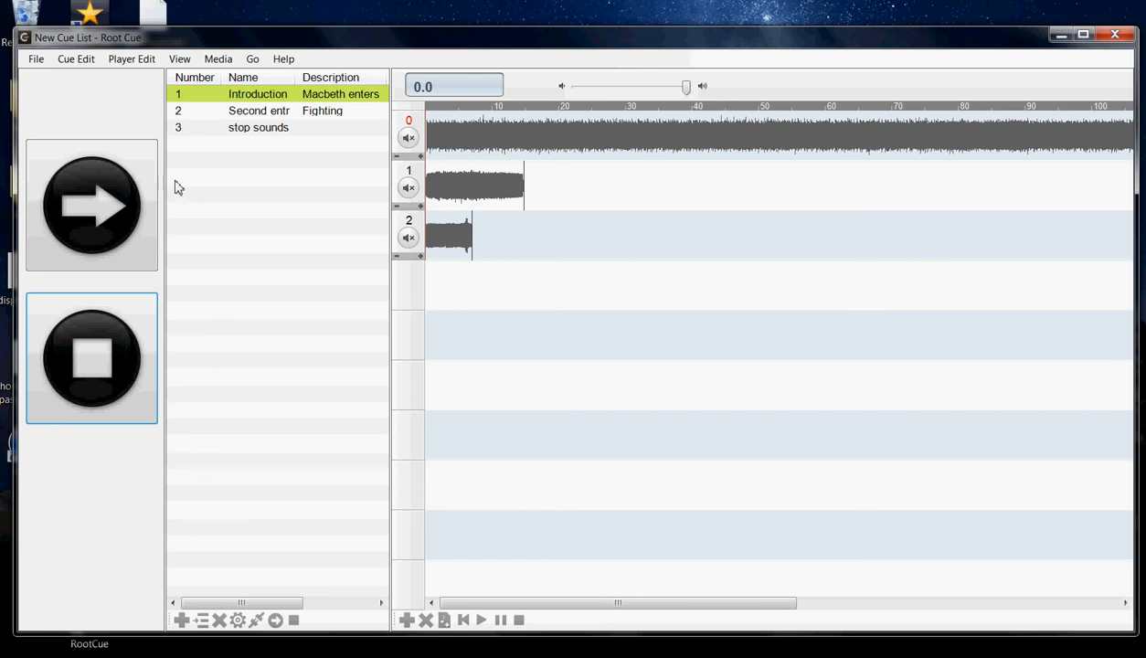
- Run the Introduction cue again, trigger the stop sounds cue directly out of order, and stop all playback
left_click(101, 216)
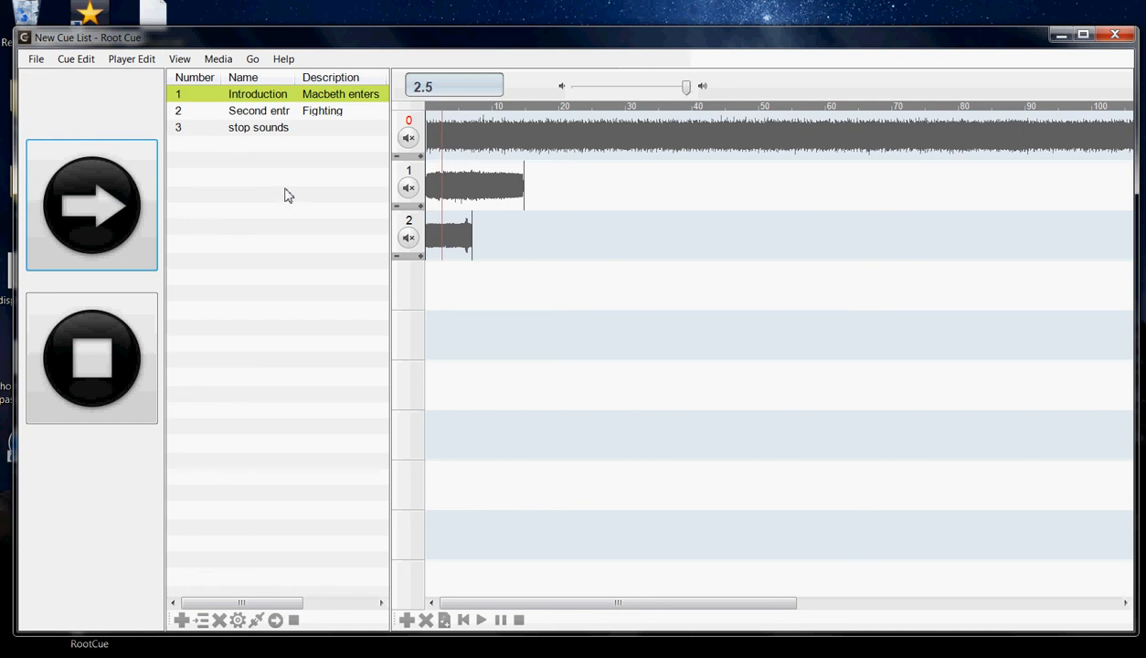
right_click(244, 132)
left_click(269, 144)
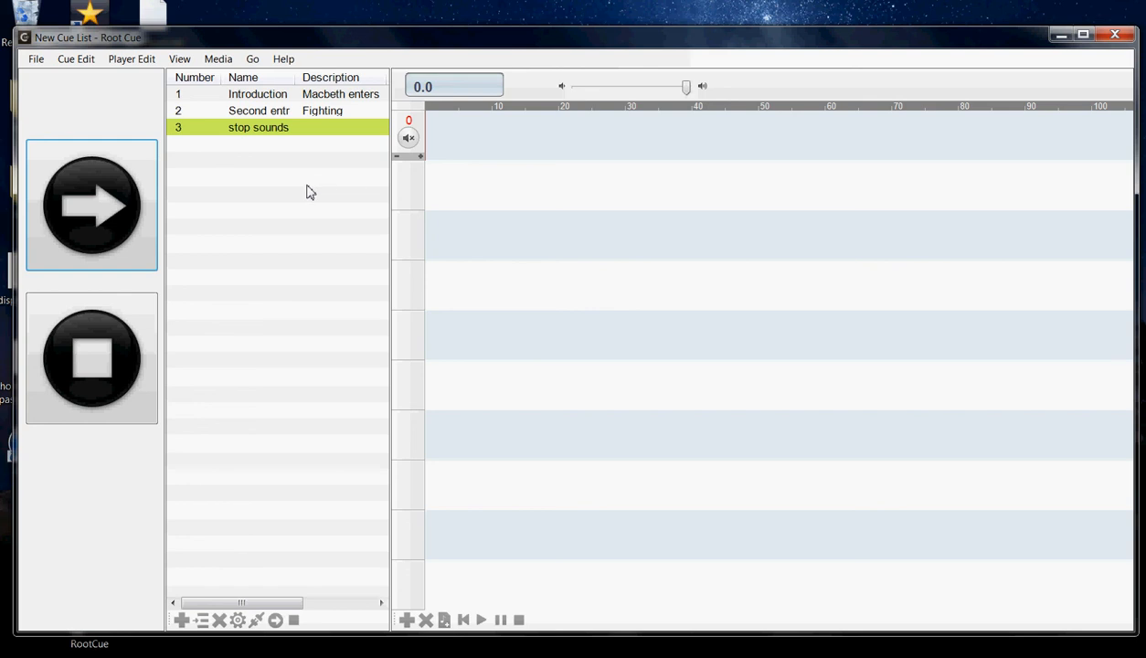
left_click(139, 315)
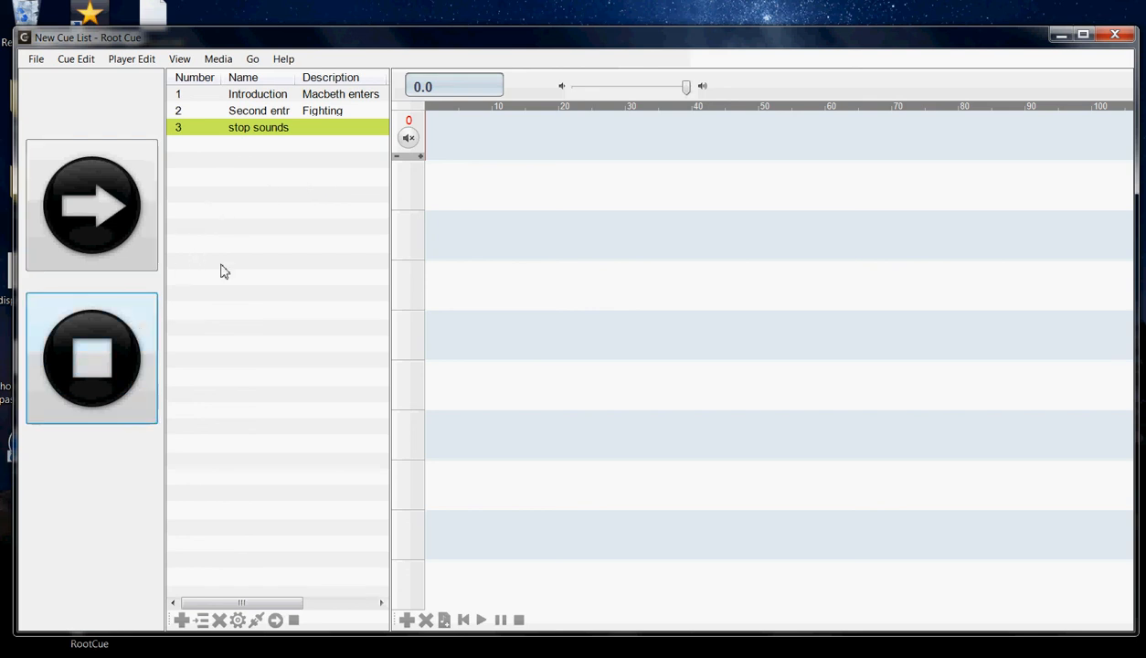
- Turn off show mode to return to editing the cue list
left_click(187, 64)
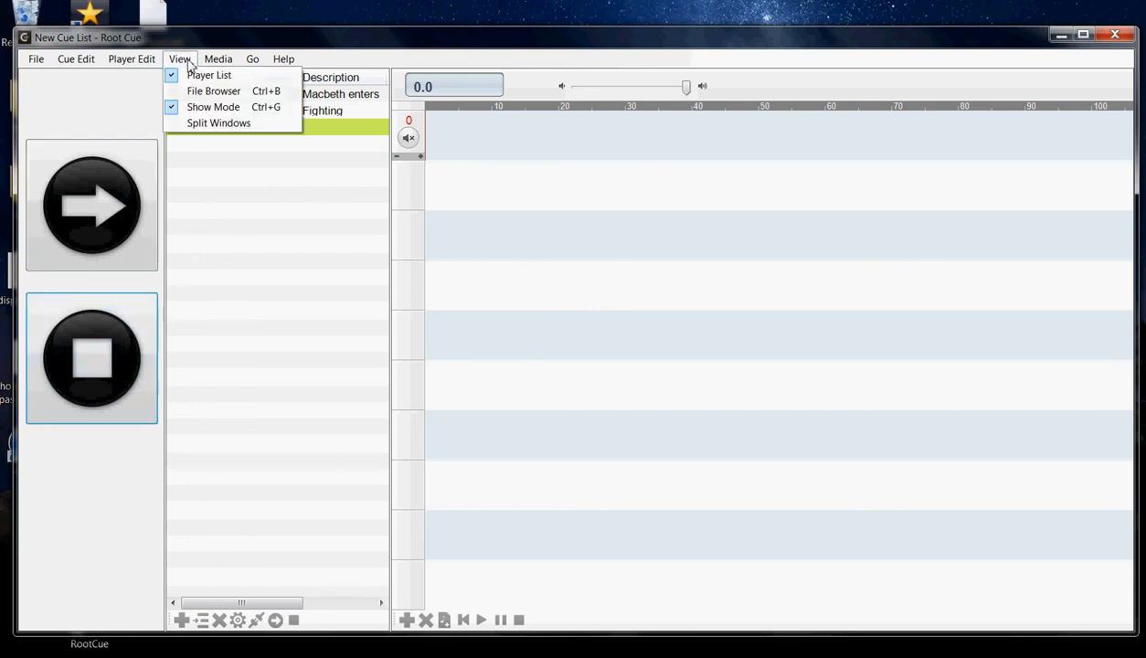
left_click(212, 107)
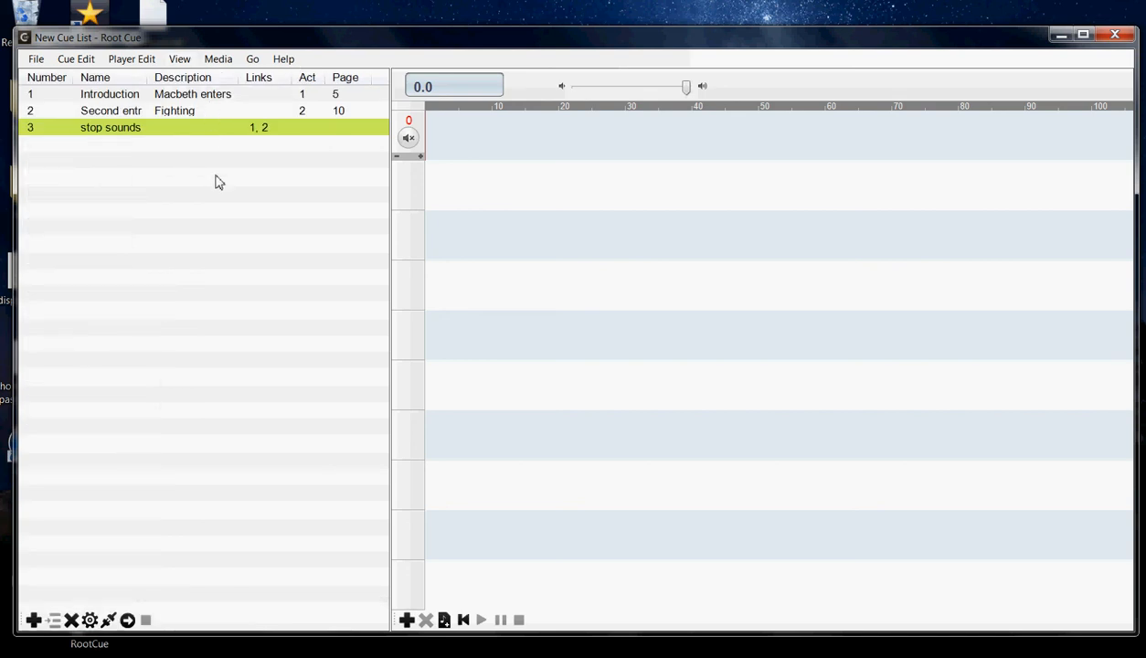
- Save the cue list on the Desktop as a RootCue file named macbethlaugh
left_click(37, 58)
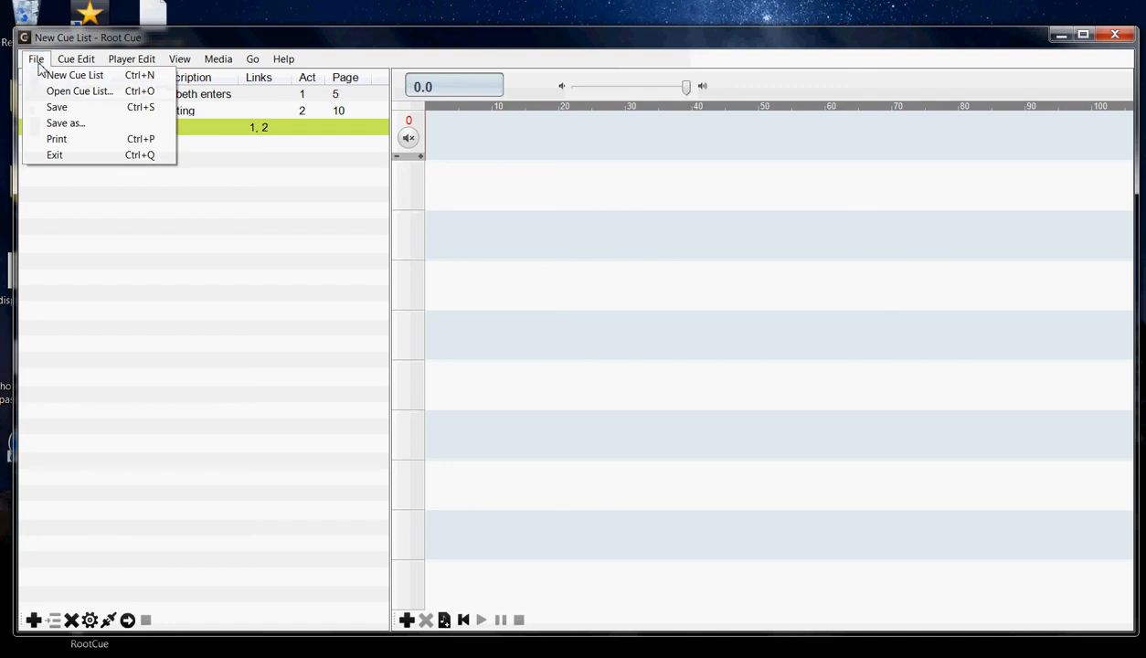
left_click(82, 125)
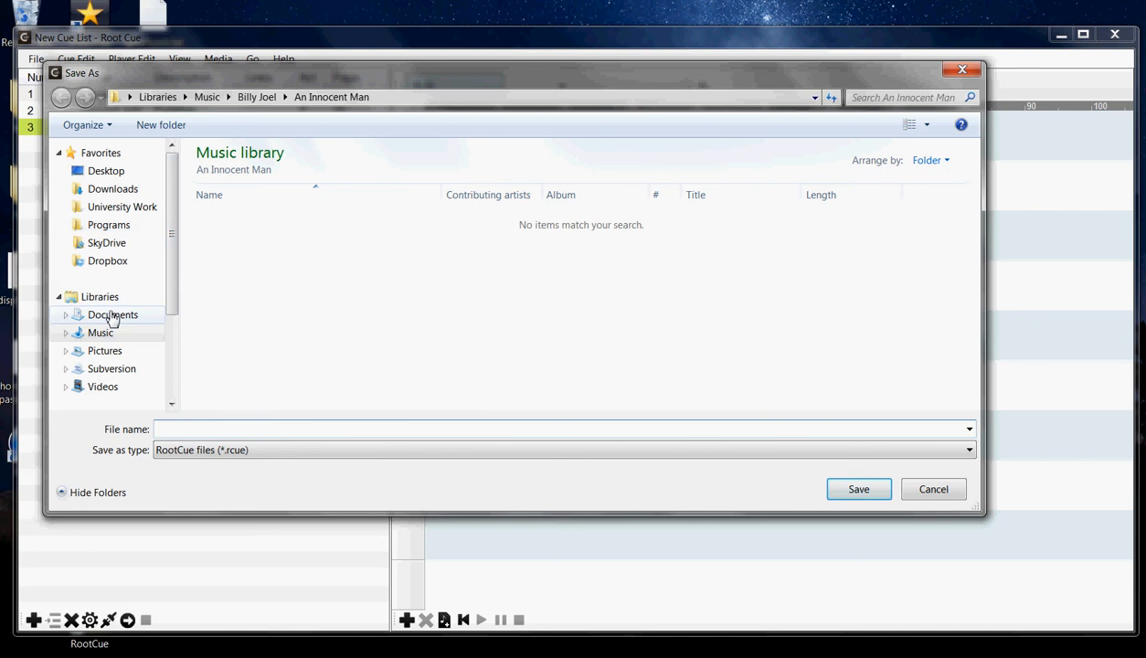
left_click(96, 172)
left_click(216, 426)
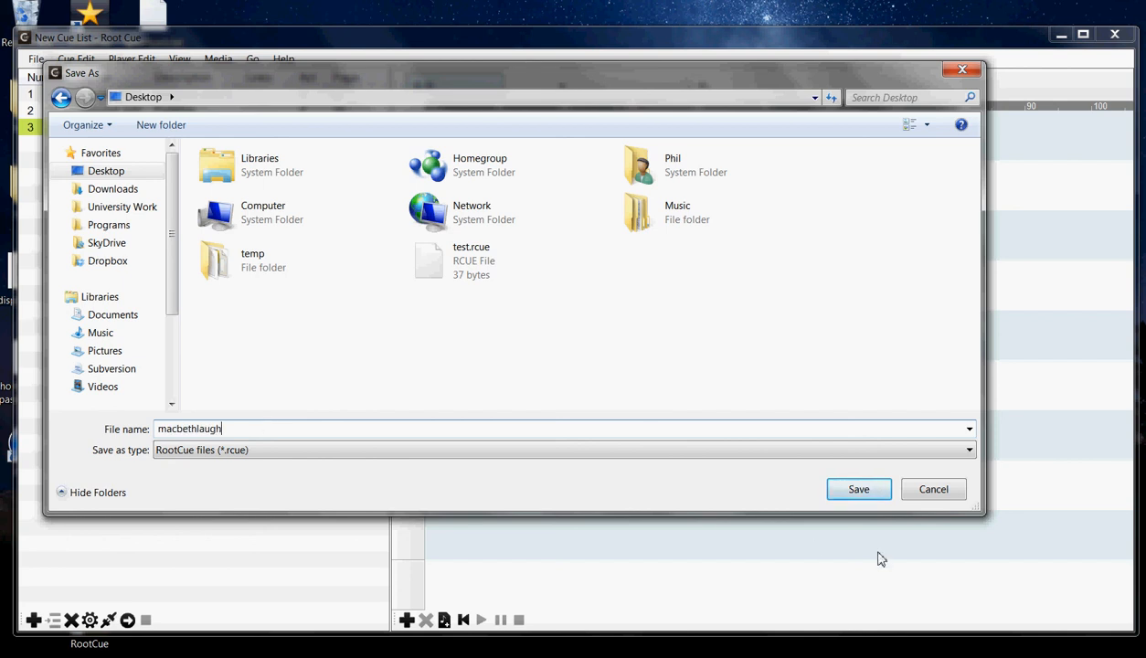
left_click(864, 490)
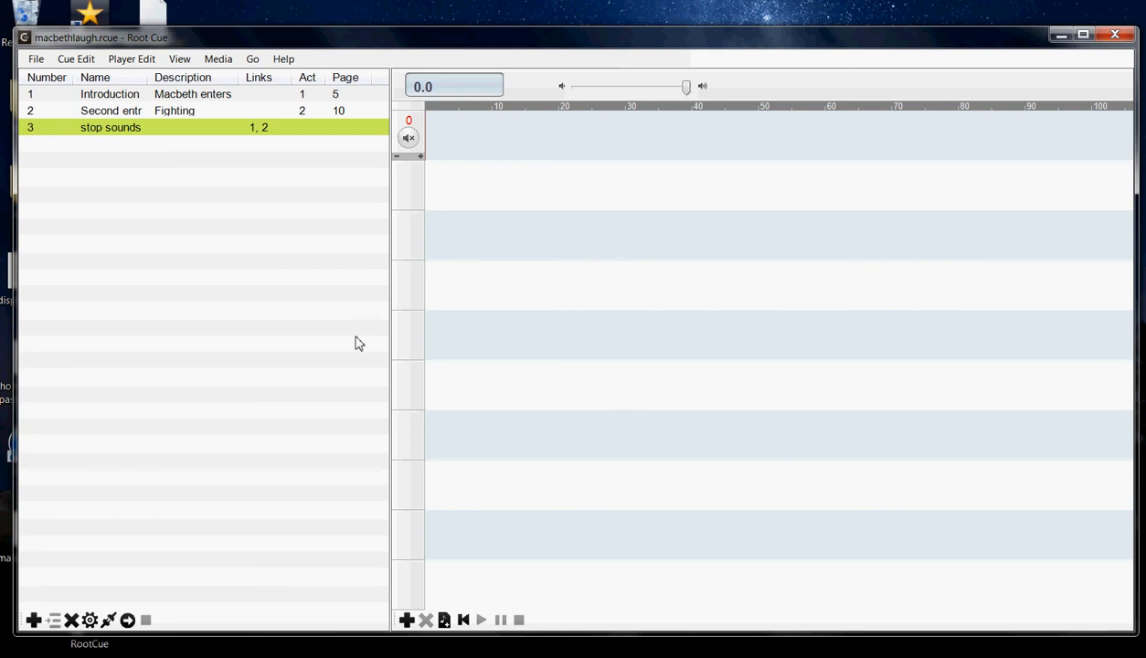
- Print the cue list to a PDF file named RootCue Output.pdf on the Desktop
left_click(37, 60)
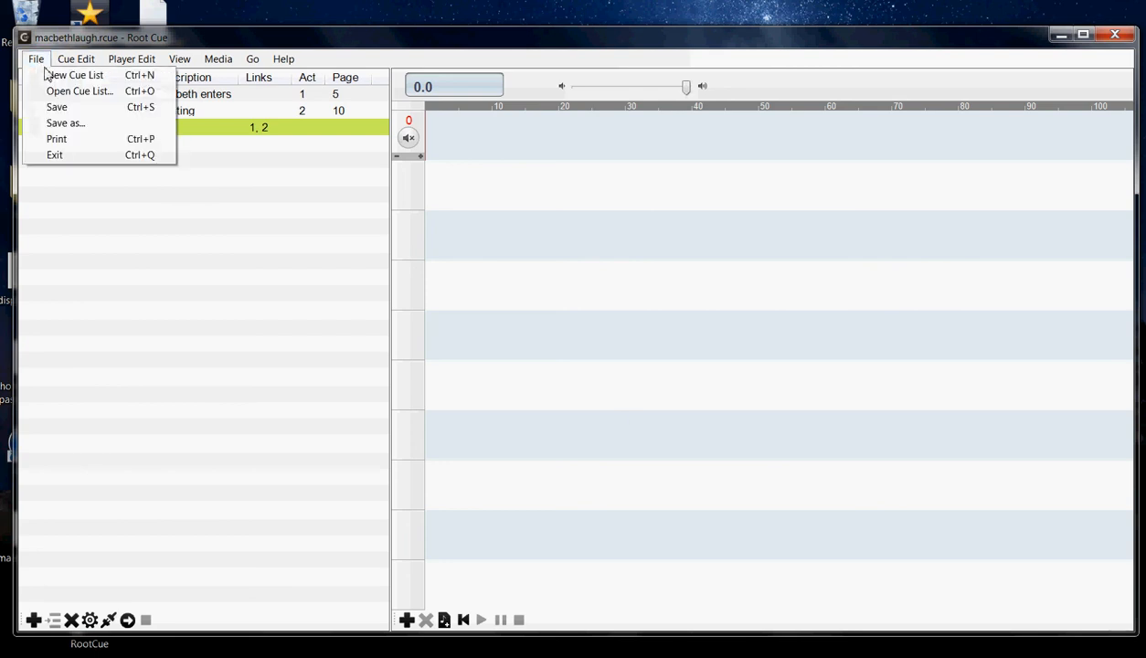
left_click(84, 141)
left_click(156, 88)
left_click(133, 135)
left_click(110, 116)
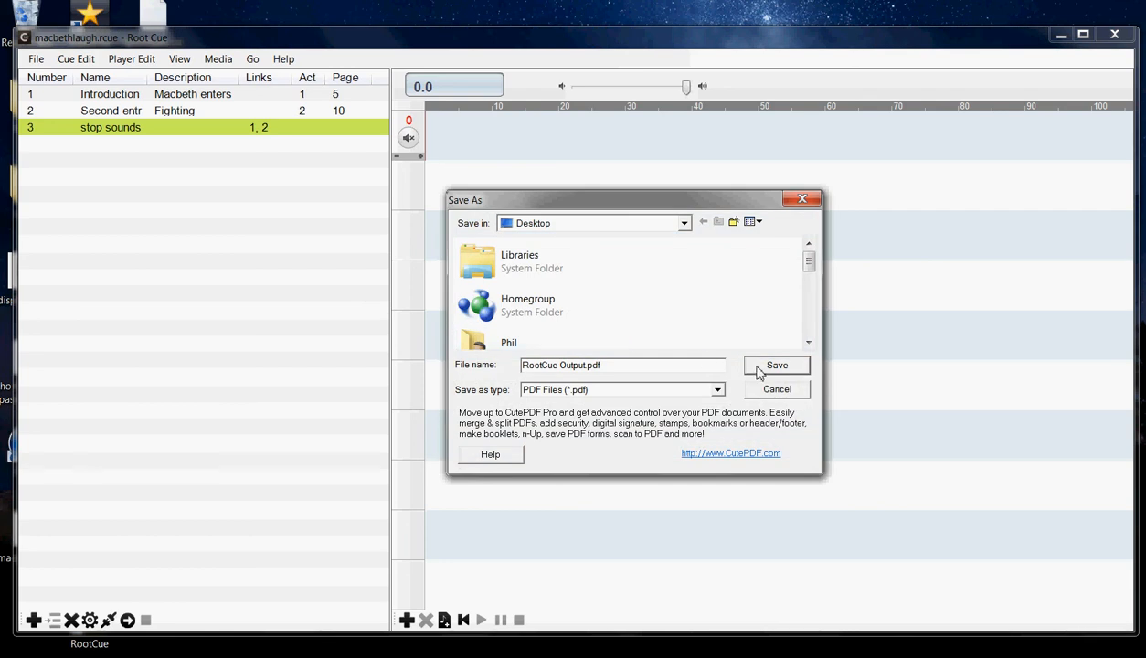
left_click(764, 374)
left_click(681, 346)
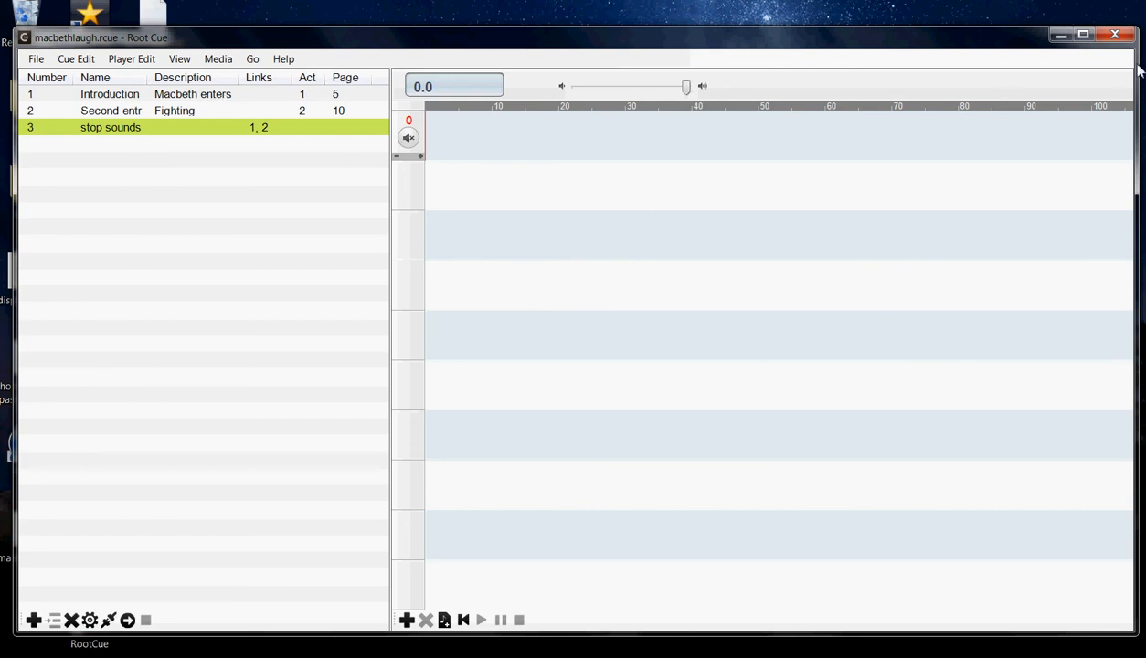
- Close Root Cue without saving the changes and start it again from the desktop
left_click(1114, 34)
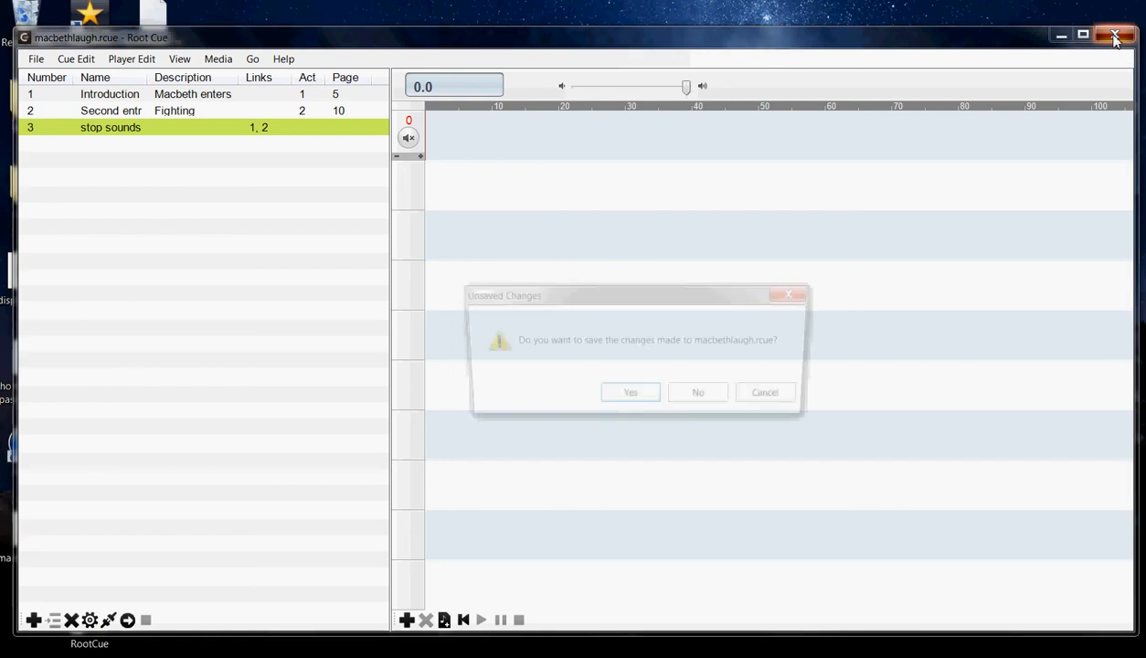
left_click(704, 402)
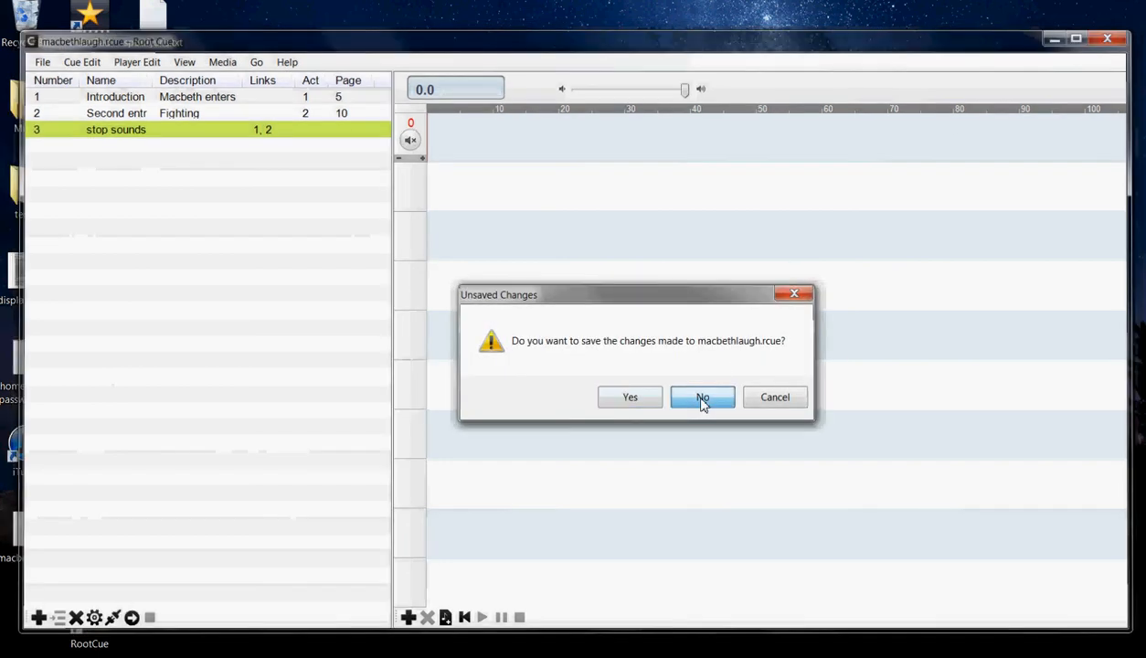
left_click(116, 610)
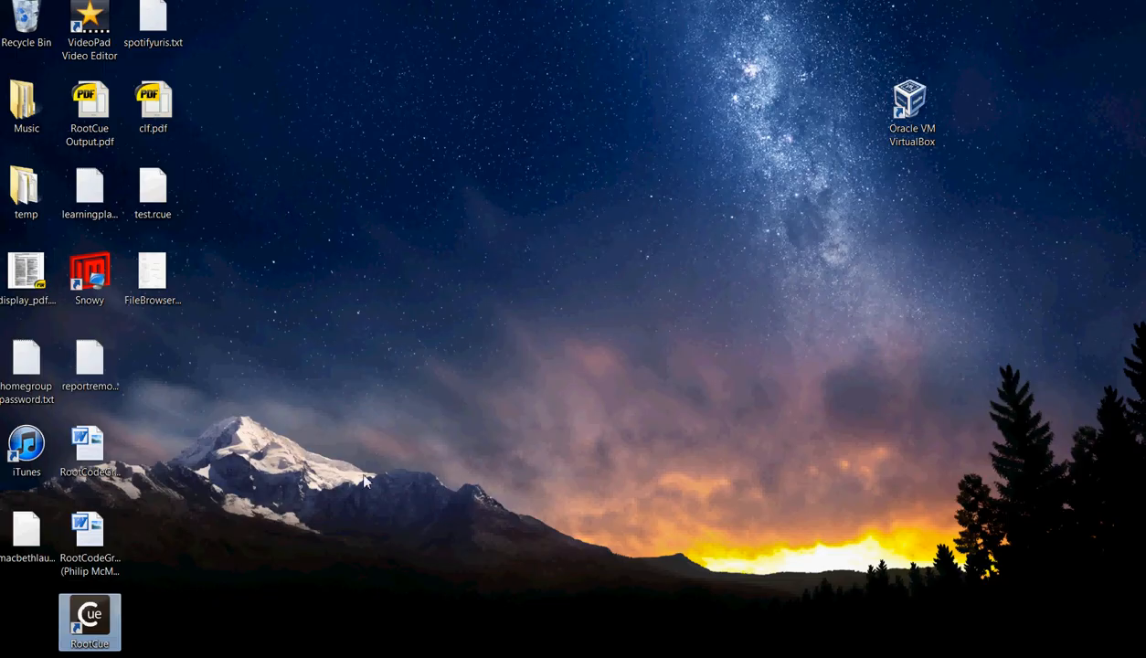
- Open the saved cue list macbethlaugh.rcue from the Desktop
left_click(14, 16)
left_click(49, 49)
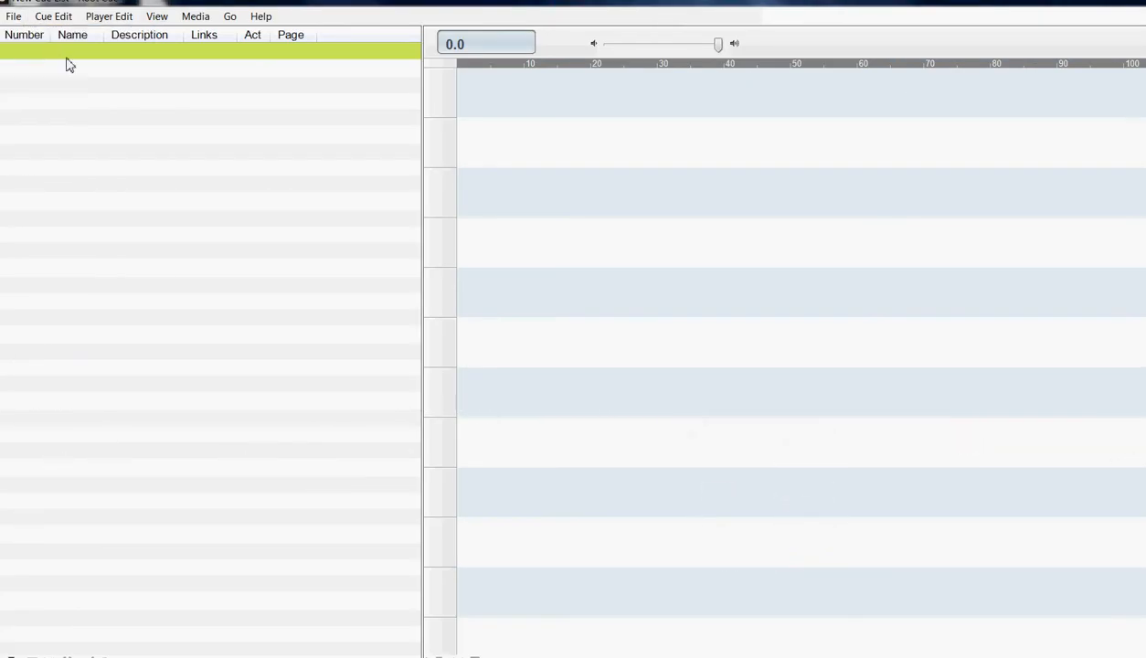
scroll(128, 122, "up", 1)
left_click(59, 117)
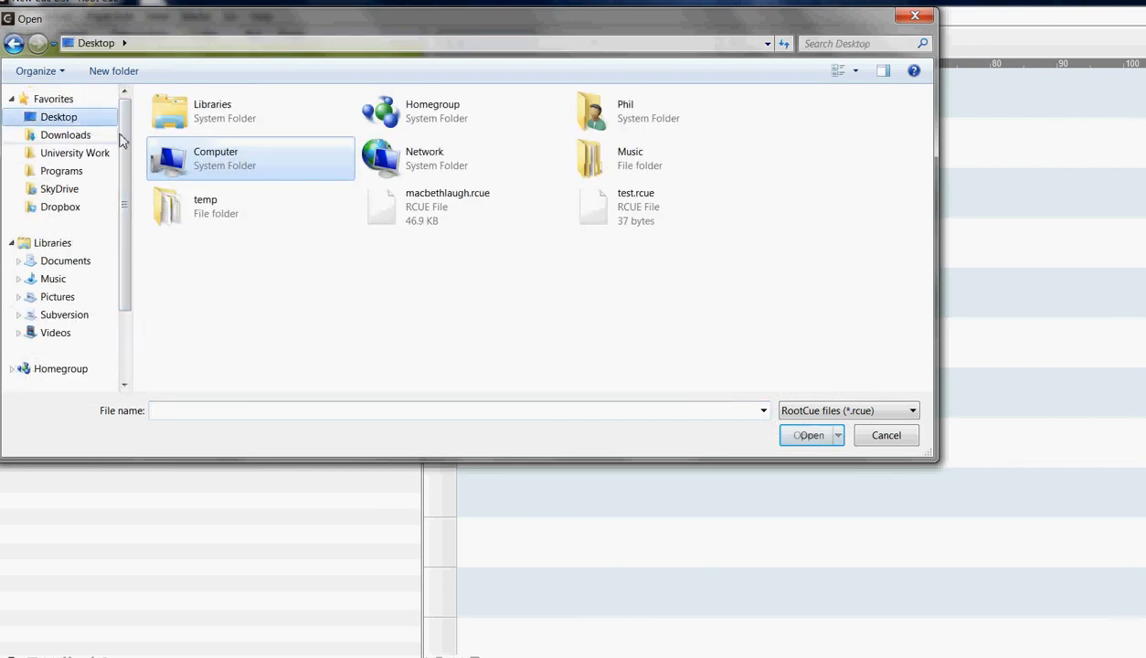
double_click(445, 221)
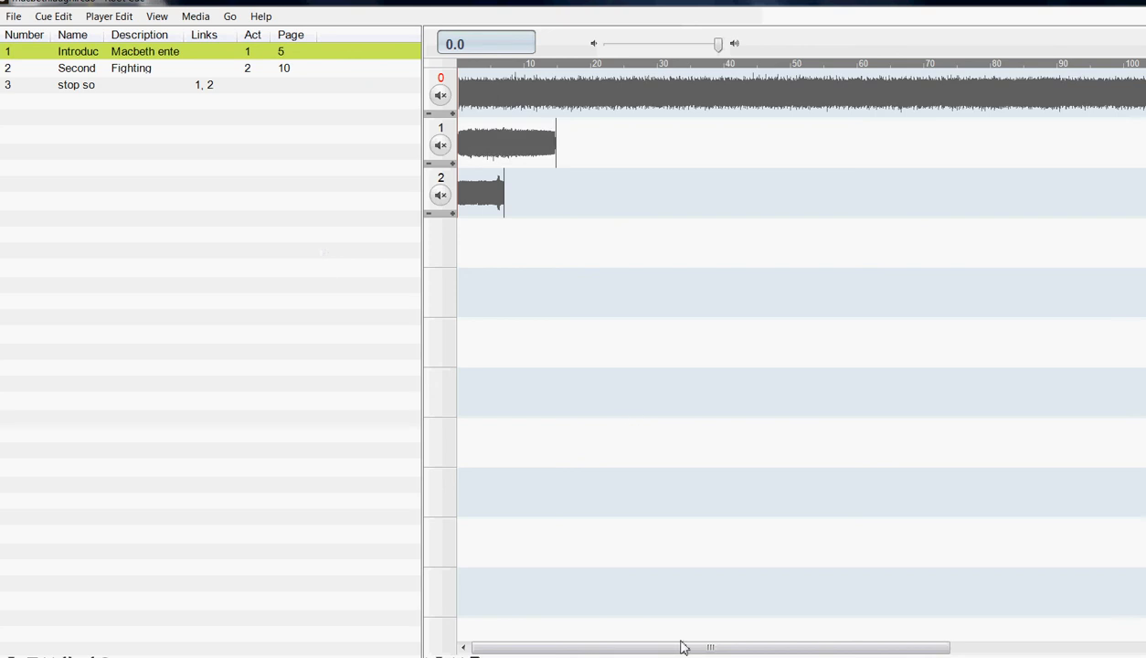
mouse_move(726, 646)
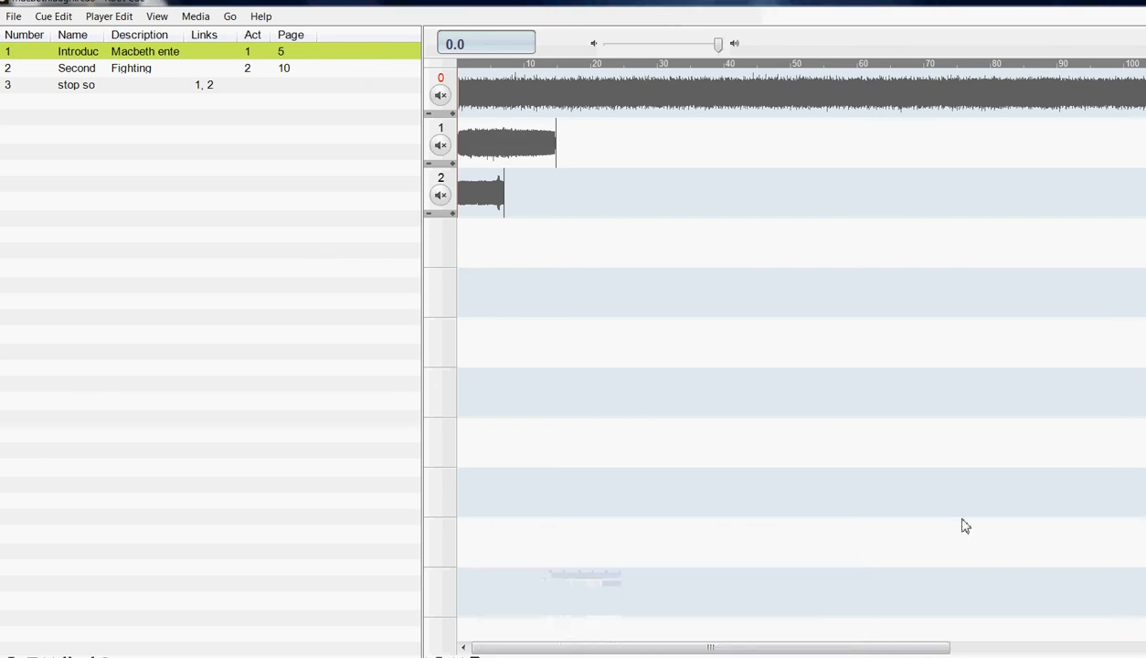